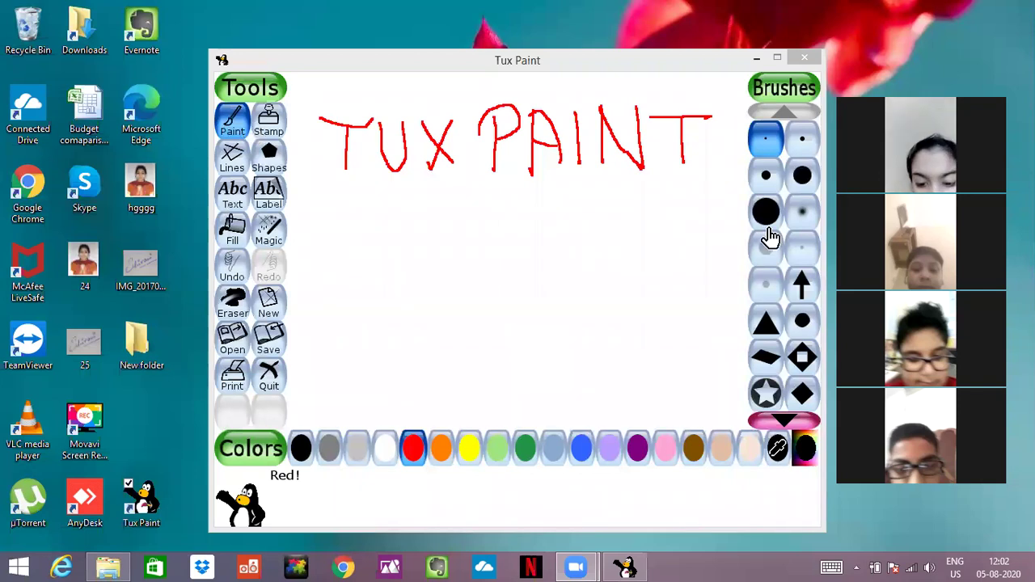
- Show the available stamps and shapes, and return to the Paint tool's brush choices with red selected
{"action": "left_click", "coordinate": [269, 136]}
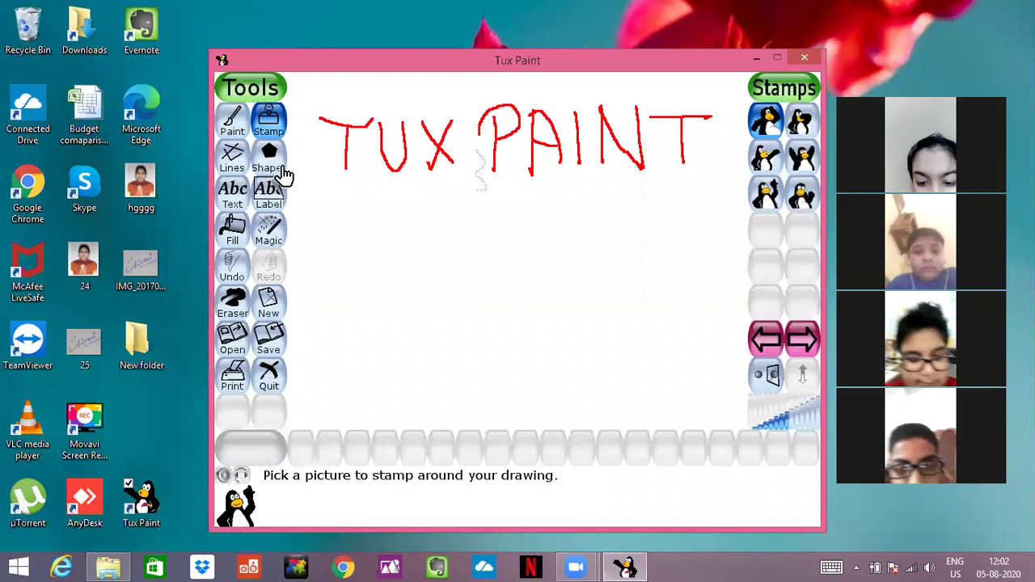
{"action": "left_click", "coordinate": [275, 169]}
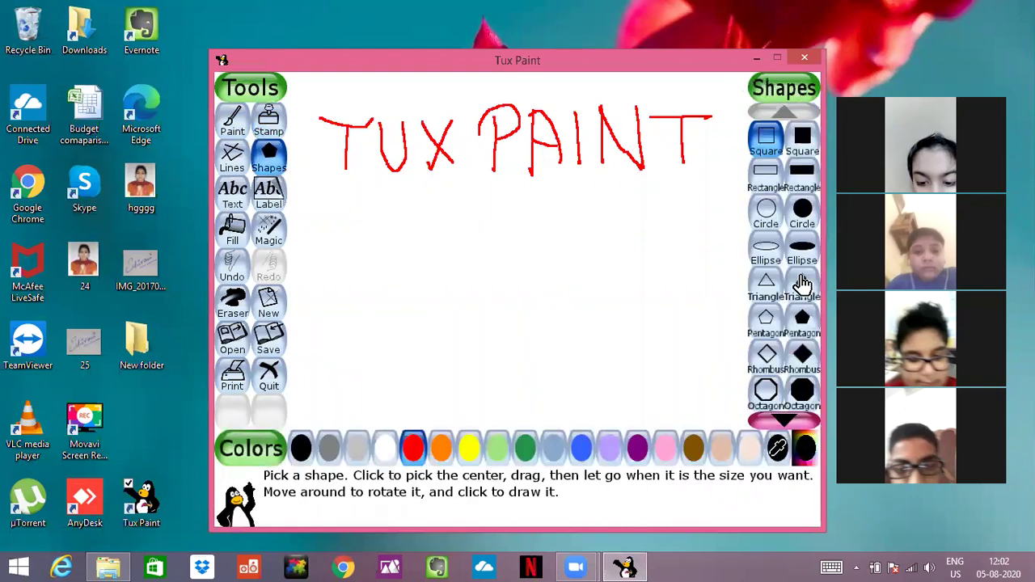
{"action": "left_click", "coordinate": [235, 121]}
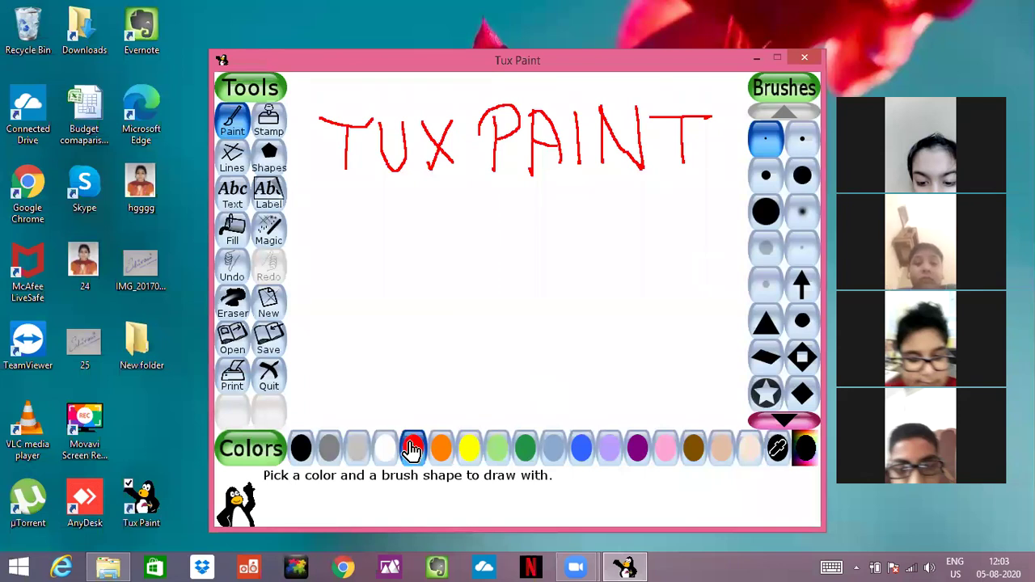
{"action": "left_click", "coordinate": [765, 247]}
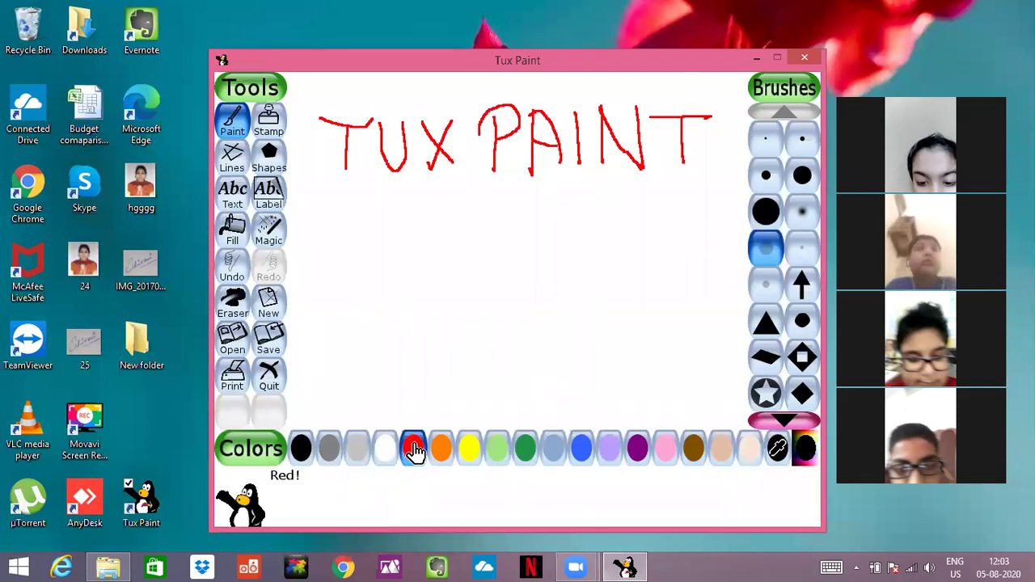
{"action": "left_click", "coordinate": [223, 123]}
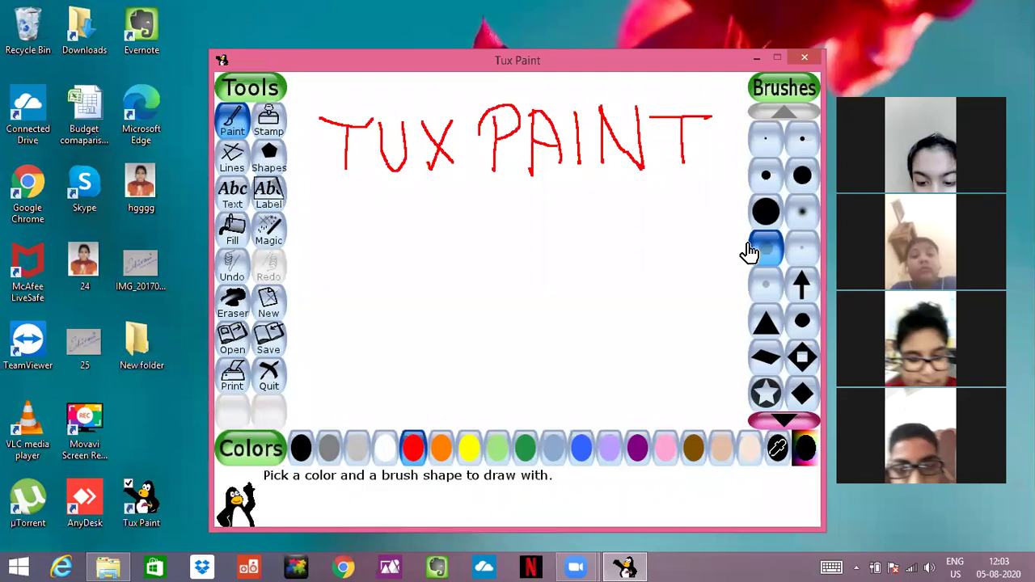
- Paint with the thin red brush a short diagonal line towards the brush list and handwrite "Sub tool" below the TUX PAINT title
{"action": "left_click_drag", "start_coordinate": [746, 241], "coordinate": [652, 296]}
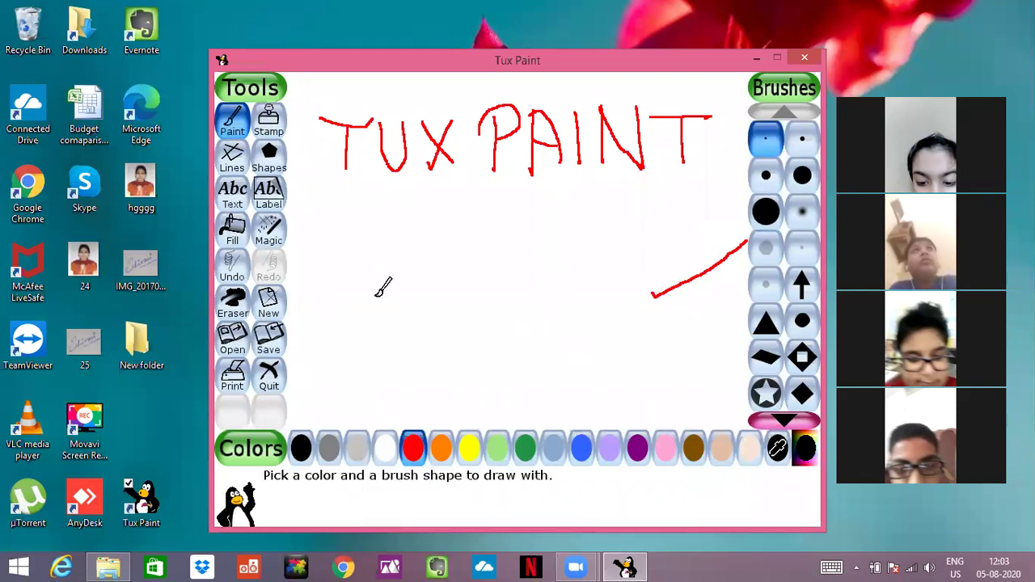
{"action": "left_click_drag", "start_coordinate": [375, 294], "coordinate": [325, 349]}
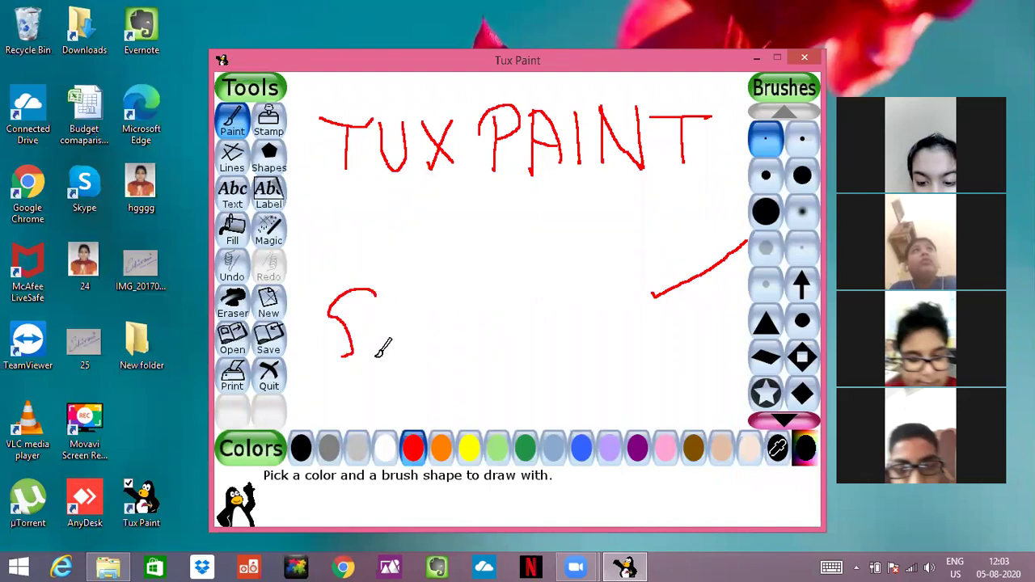
{"action": "mouse_move", "coordinate": [373, 301]}
{"action": "left_mouse_down"}
{"action": "mouse_move", "coordinate": [373, 356]}
{"action": "mouse_move", "coordinate": [394, 320]}
{"action": "left_mouse_up"}
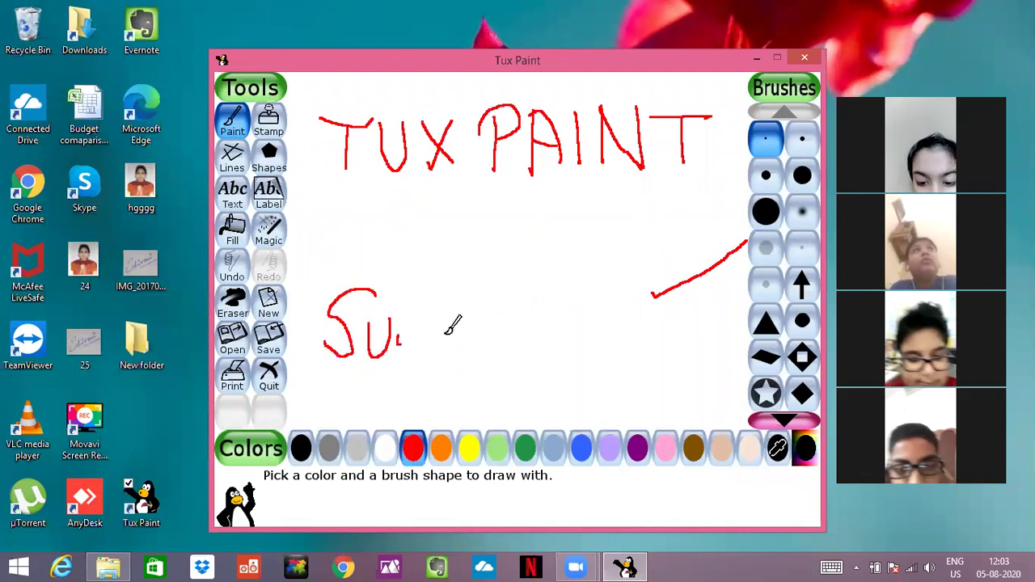
{"action": "mouse_move", "coordinate": [419, 283]}
{"action": "left_mouse_down"}
{"action": "mouse_move", "coordinate": [416, 356]}
{"action": "mouse_move", "coordinate": [455, 329]}
{"action": "left_mouse_up"}
{"action": "left_click_drag", "start_coordinate": [482, 286], "coordinate": [485, 372]}
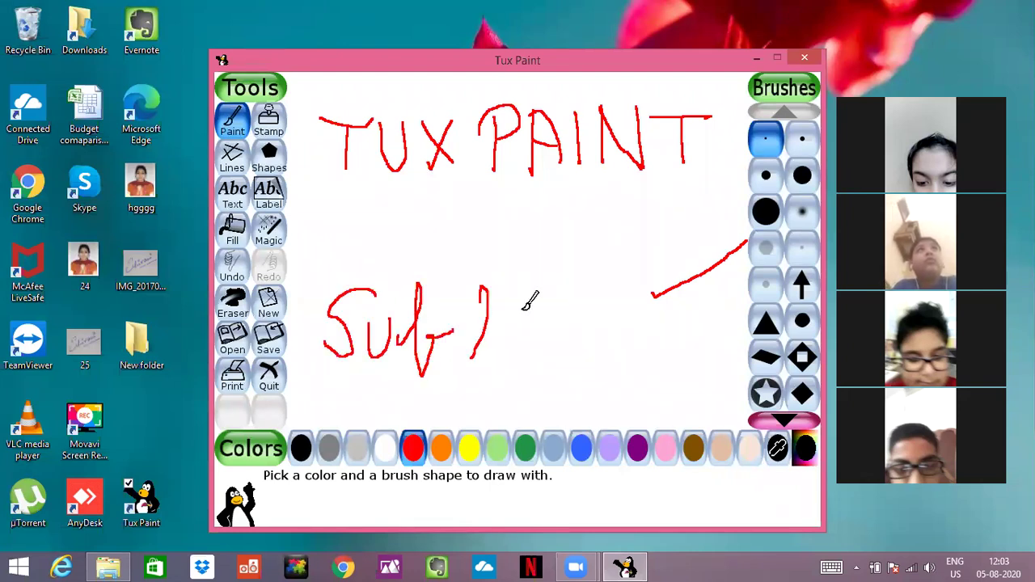
{"action": "mouse_move", "coordinate": [489, 324]}
{"action": "left_mouse_down"}
{"action": "mouse_move", "coordinate": [545, 317]}
{"action": "mouse_move", "coordinate": [635, 332]}
{"action": "left_mouse_up"}
{"action": "left_click_drag", "start_coordinate": [468, 309], "coordinate": [502, 304]}
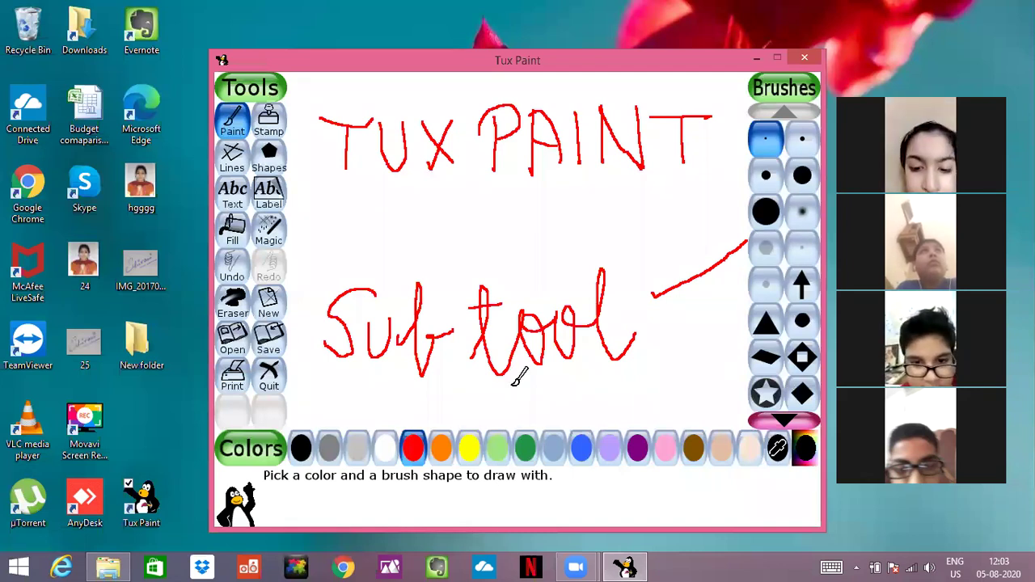
- Draw three horizontal red lines under the title with the Lines tool: one thick, one thin and one with the triangle brush
{"action": "left_click", "coordinate": [225, 162]}
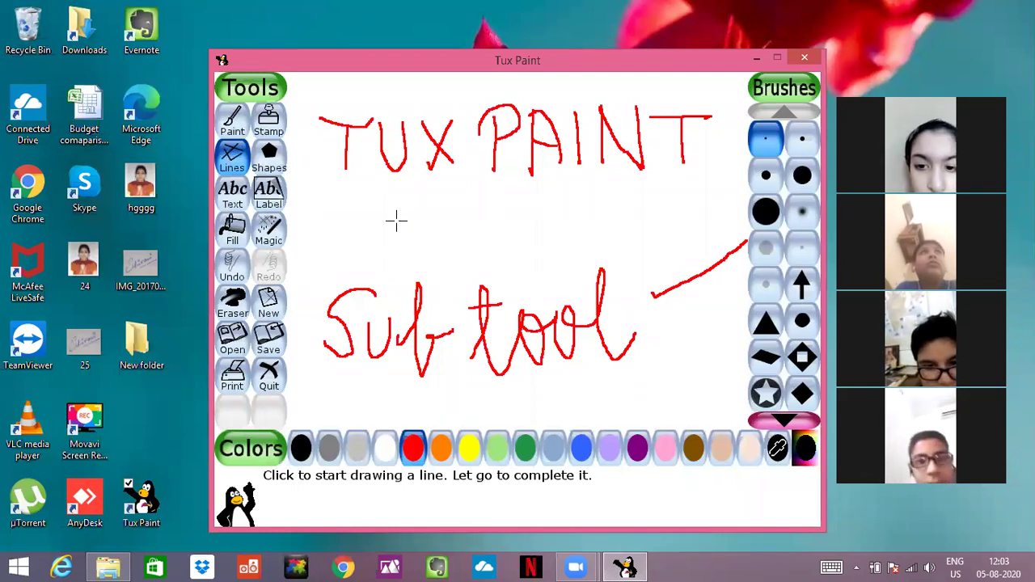
{"action": "left_click", "coordinate": [802, 175]}
{"action": "left_click_drag", "start_coordinate": [308, 203], "coordinate": [662, 202]}
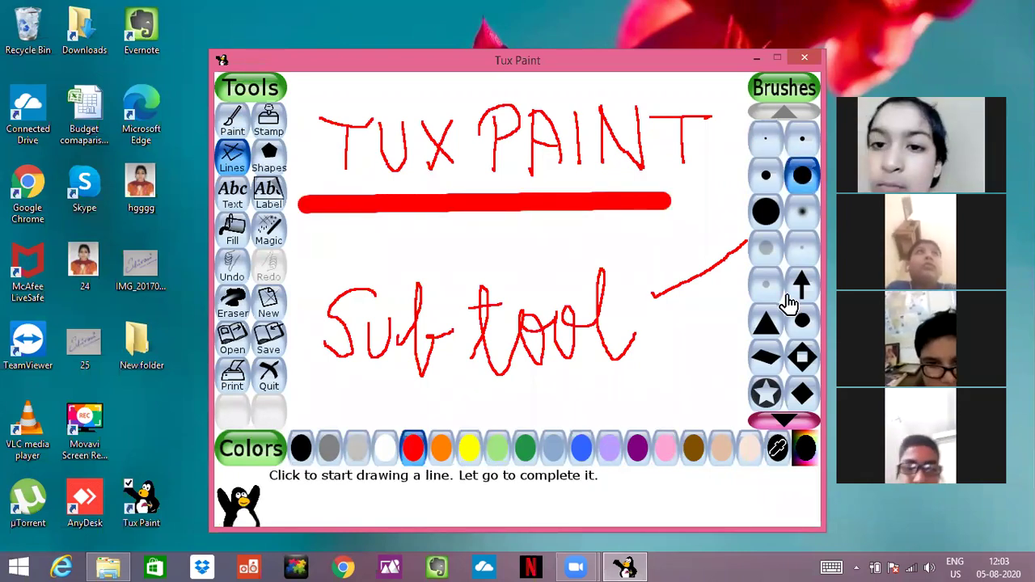
{"action": "left_click", "coordinate": [802, 139]}
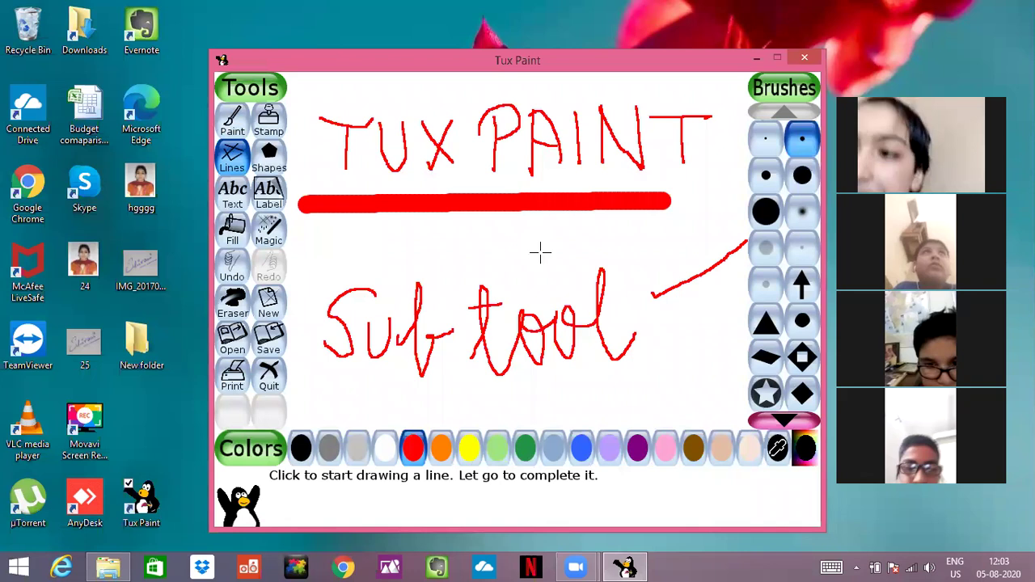
{"action": "left_click_drag", "start_coordinate": [302, 235], "coordinate": [647, 229]}
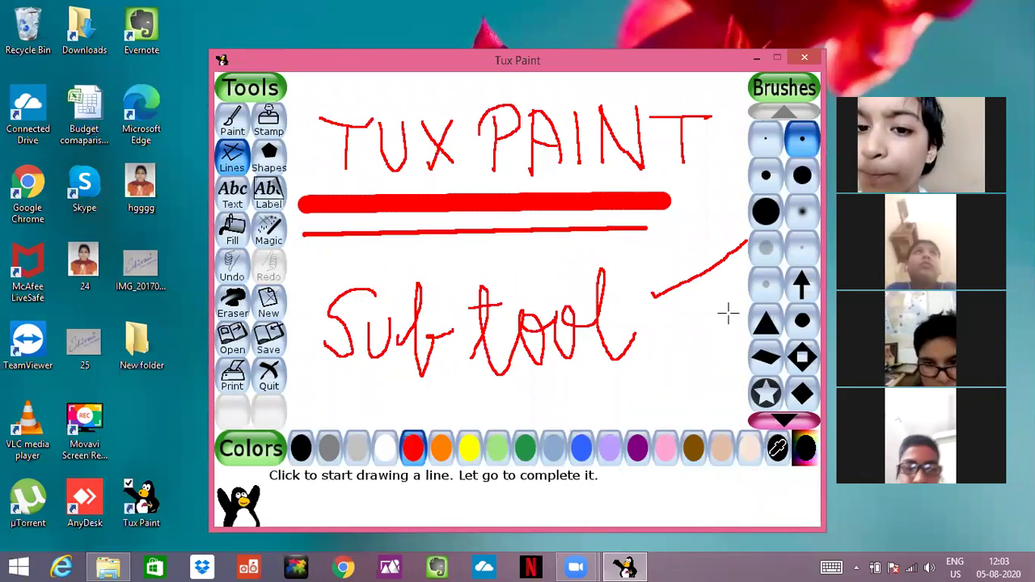
{"action": "mouse_move", "coordinate": [323, 265]}
{"action": "left_mouse_down"}
{"action": "mouse_move", "coordinate": [513, 272]}
{"action": "mouse_move", "coordinate": [665, 261]}
{"action": "left_mouse_up"}
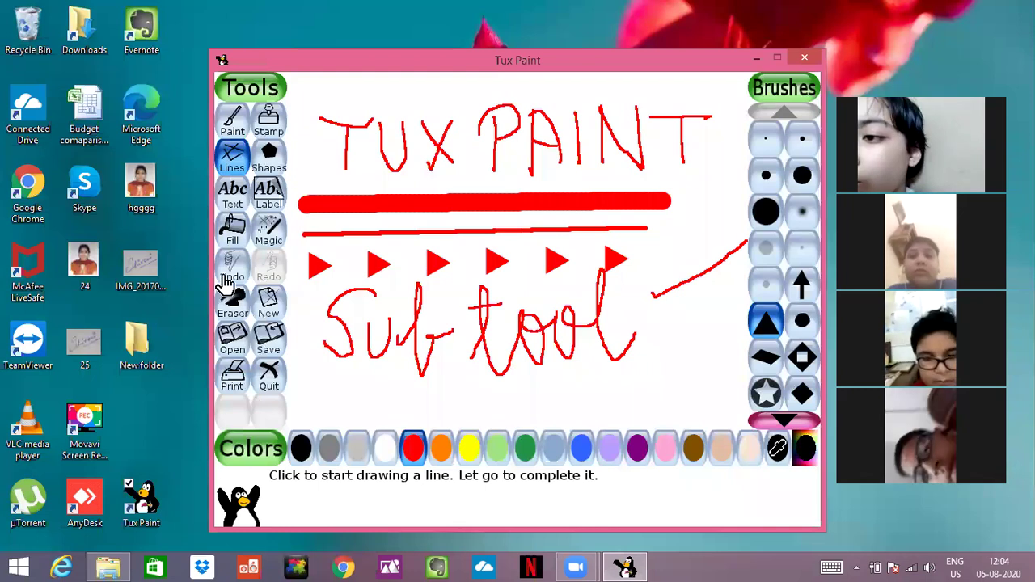
- Erase the title, the lines and the "Sub tool" text with the large square eraser
{"action": "left_click", "coordinate": [232, 304]}
{"action": "left_click_drag", "start_coordinate": [477, 153], "coordinate": [570, 313]}
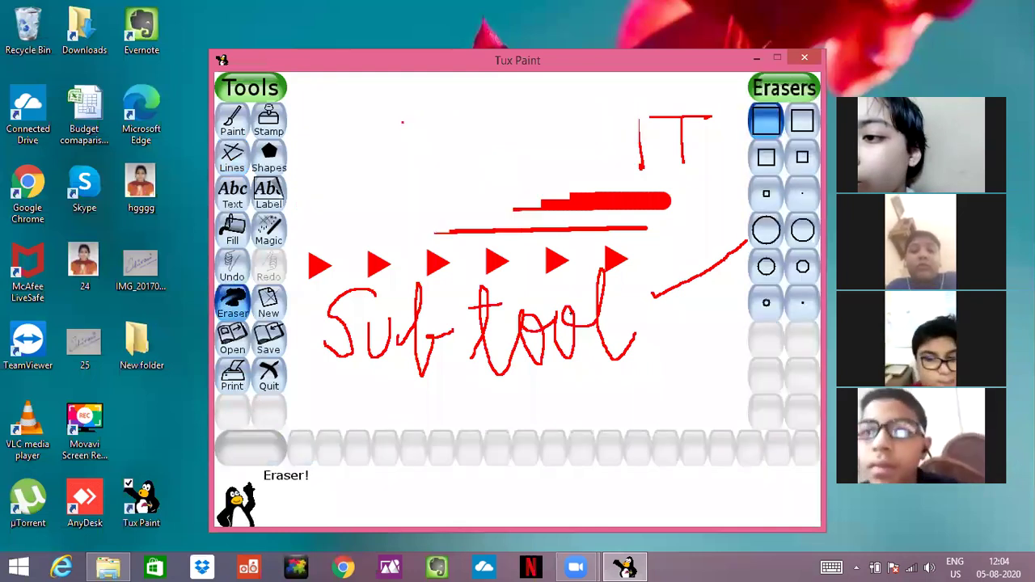
{"action": "mouse_move", "coordinate": [697, 296]}
{"action": "left_mouse_down"}
{"action": "mouse_move", "coordinate": [512, 257]}
{"action": "mouse_move", "coordinate": [469, 261]}
{"action": "mouse_move", "coordinate": [414, 300]}
{"action": "mouse_move", "coordinate": [350, 295]}
{"action": "left_mouse_up"}
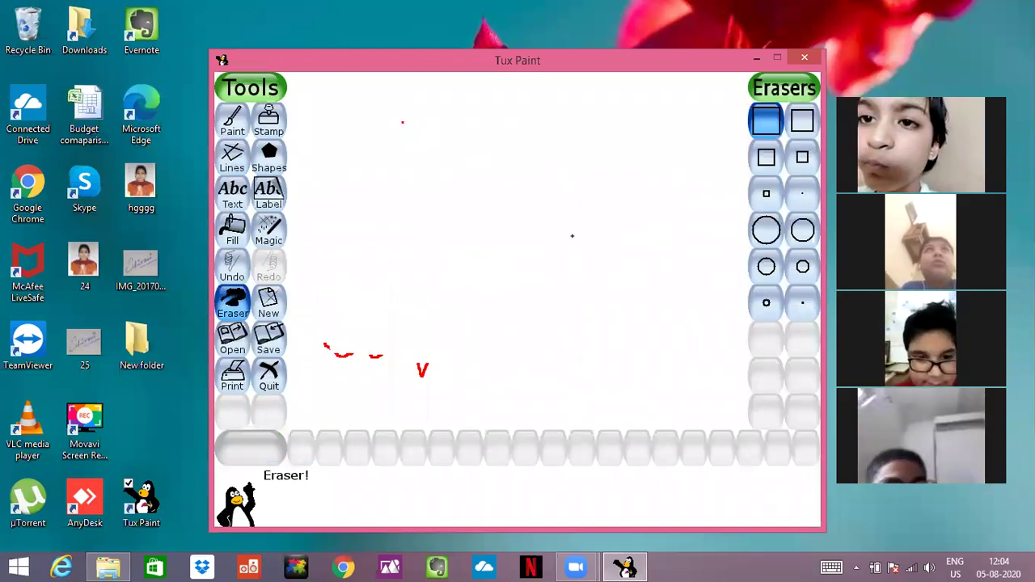
{"action": "left_click_drag", "start_coordinate": [546, 305], "coordinate": [325, 350]}
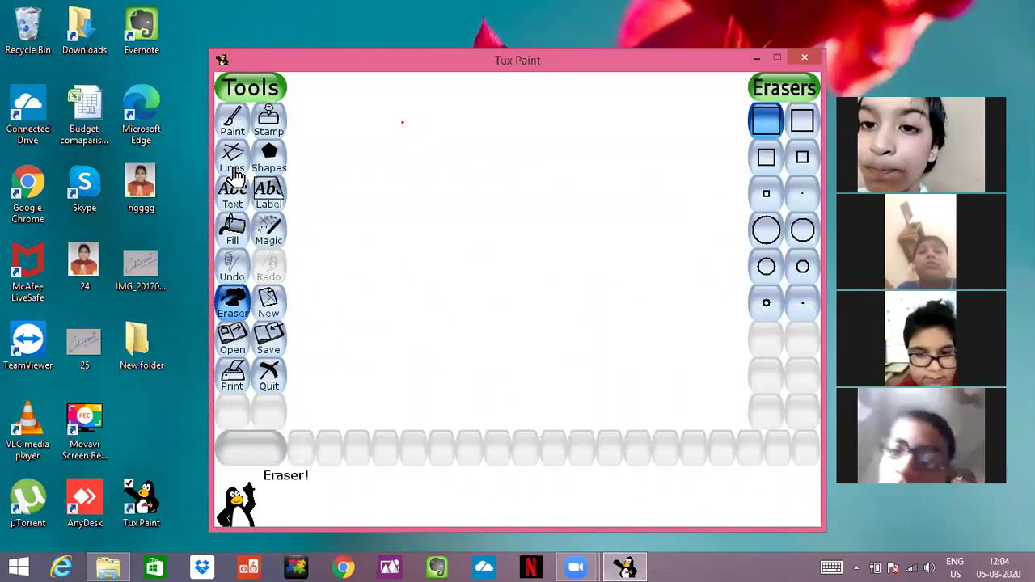
- Draw an upright red square outline in the canvas's upper-left corner and a smaller filled red square near the top centre
{"action": "left_click", "coordinate": [272, 158]}
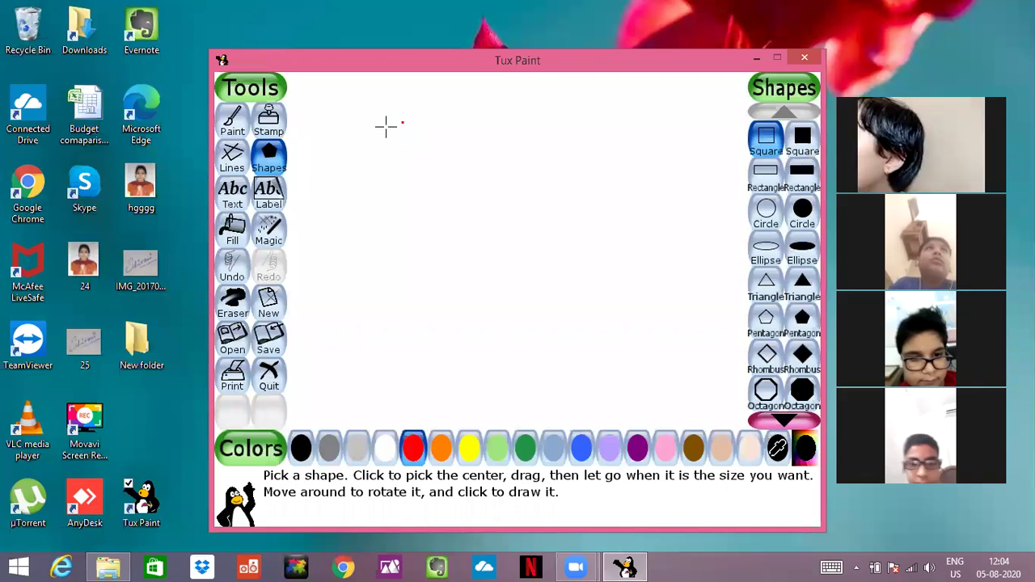
{"action": "left_click_drag", "start_coordinate": [317, 135], "coordinate": [394, 208]}
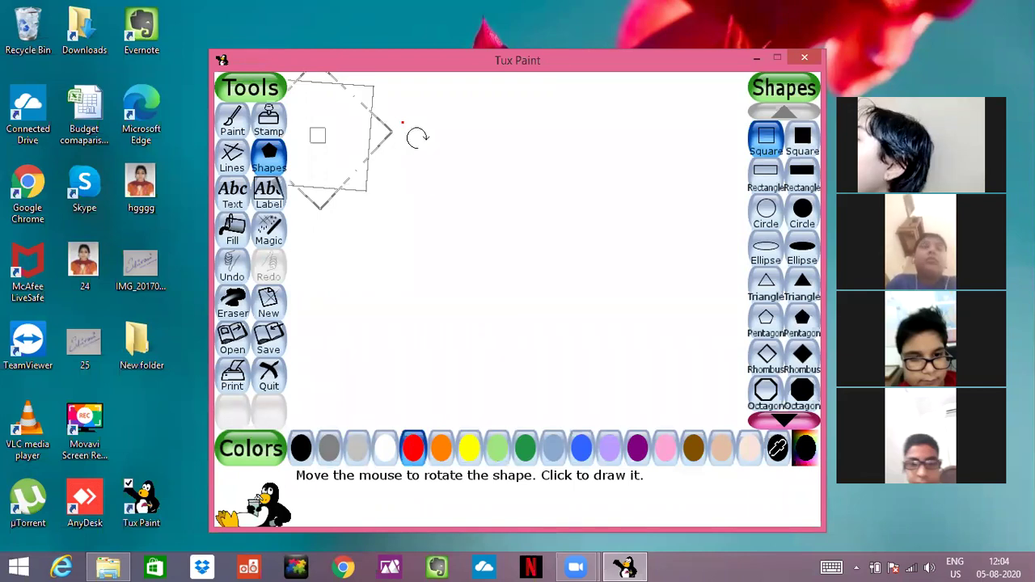
{"action": "left_click", "coordinate": [415, 136]}
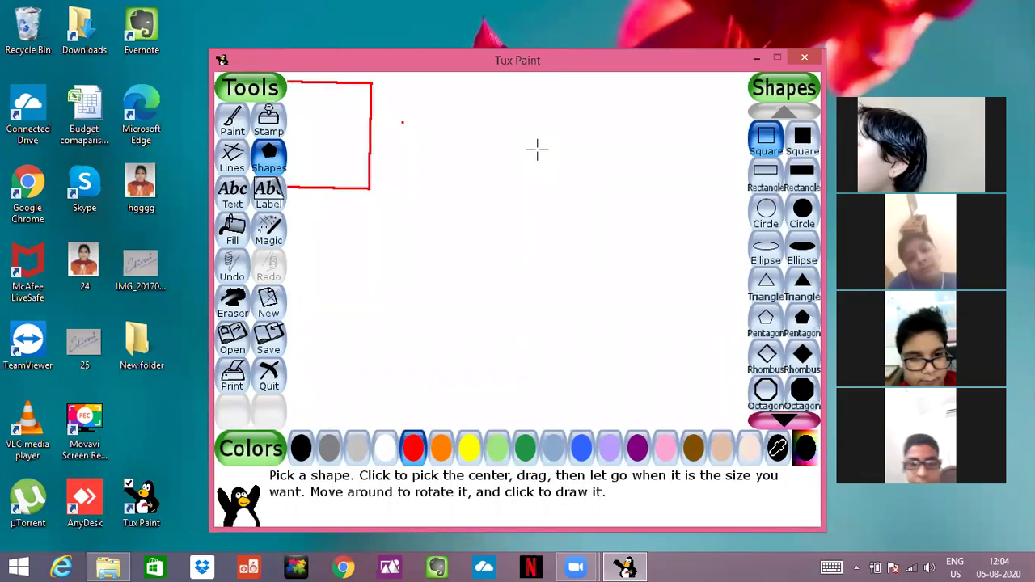
{"action": "left_click", "coordinate": [802, 138]}
{"action": "left_click_drag", "start_coordinate": [511, 129], "coordinate": [555, 166]}
{"action": "mouse_move", "coordinate": [554, 127]}
{"action": "left_mouse_down"}
{"action": "mouse_move", "coordinate": [598, 134]}
{"action": "mouse_move", "coordinate": [545, 192]}
{"action": "left_mouse_up"}
{"action": "left_click", "coordinate": [545, 192]}
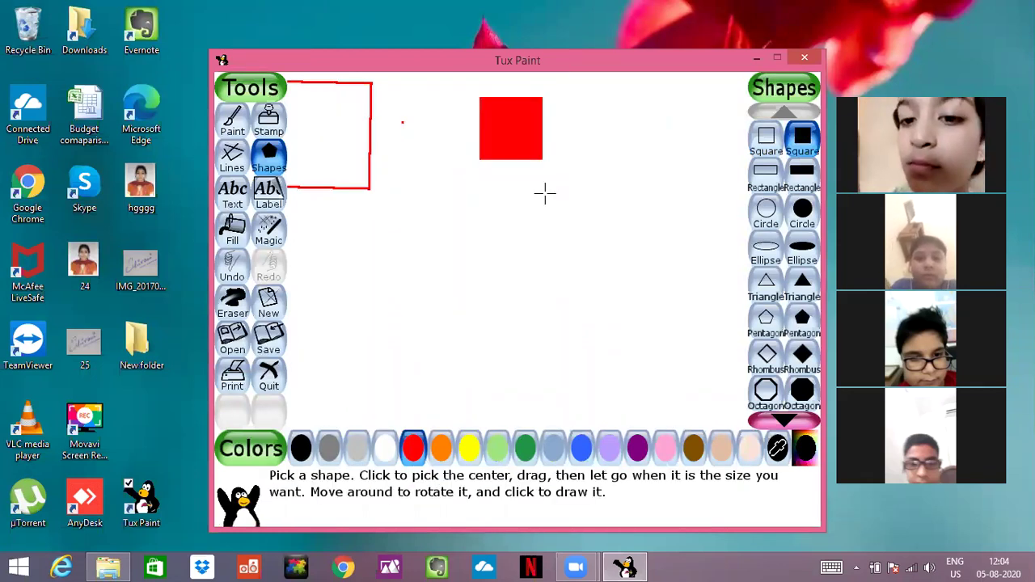
- Draw a horizontal red rectangle outline below the outlined square and a filled red rectangle below the filled square
{"action": "left_click_drag", "start_coordinate": [329, 224], "coordinate": [395, 252]}
{"action": "left_click_drag", "start_coordinate": [384, 236], "coordinate": [381, 219]}
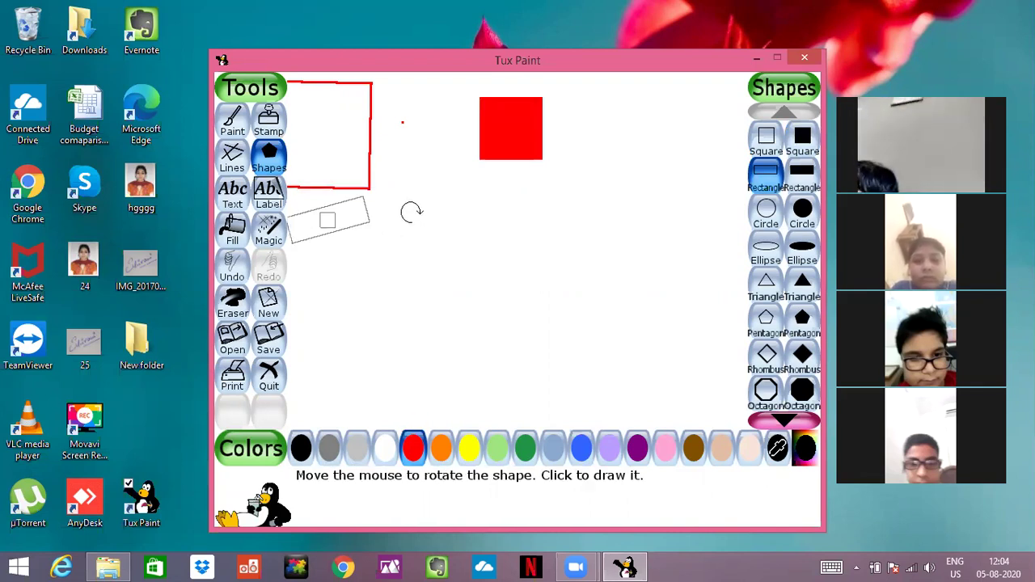
{"action": "left_click", "coordinate": [764, 174]}
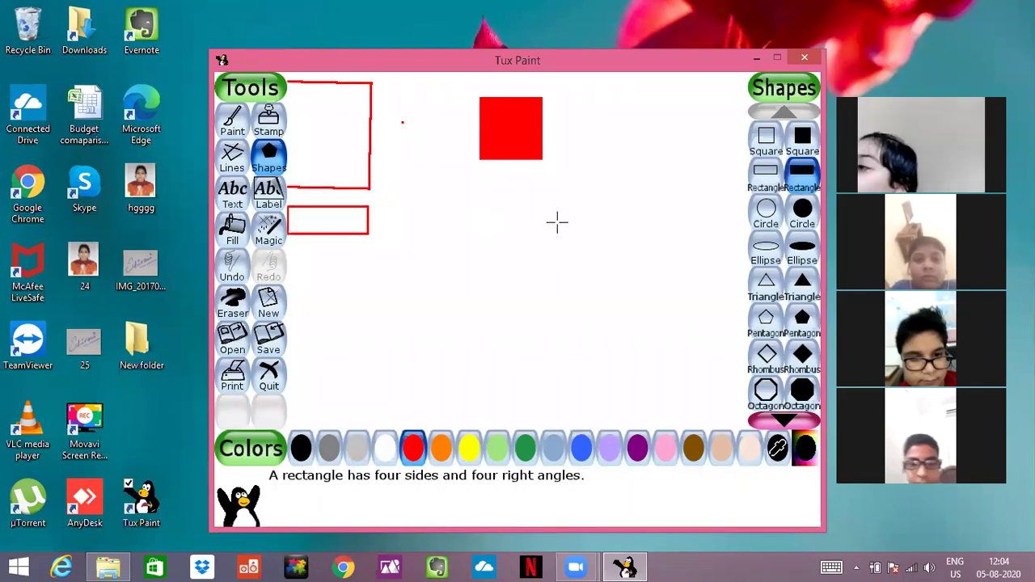
{"action": "left_click_drag", "start_coordinate": [479, 203], "coordinate": [548, 192]}
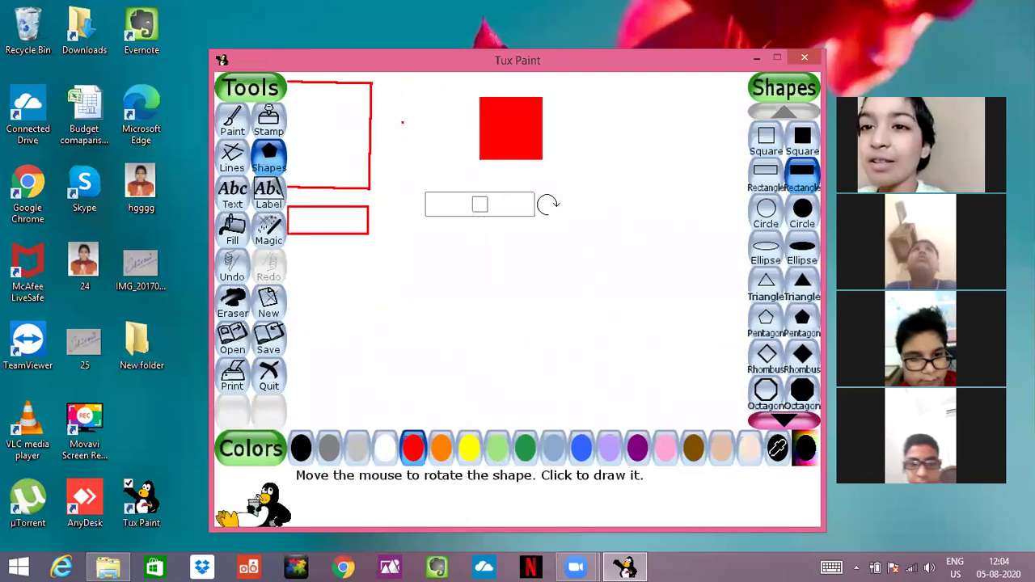
{"action": "left_click", "coordinate": [642, 200]}
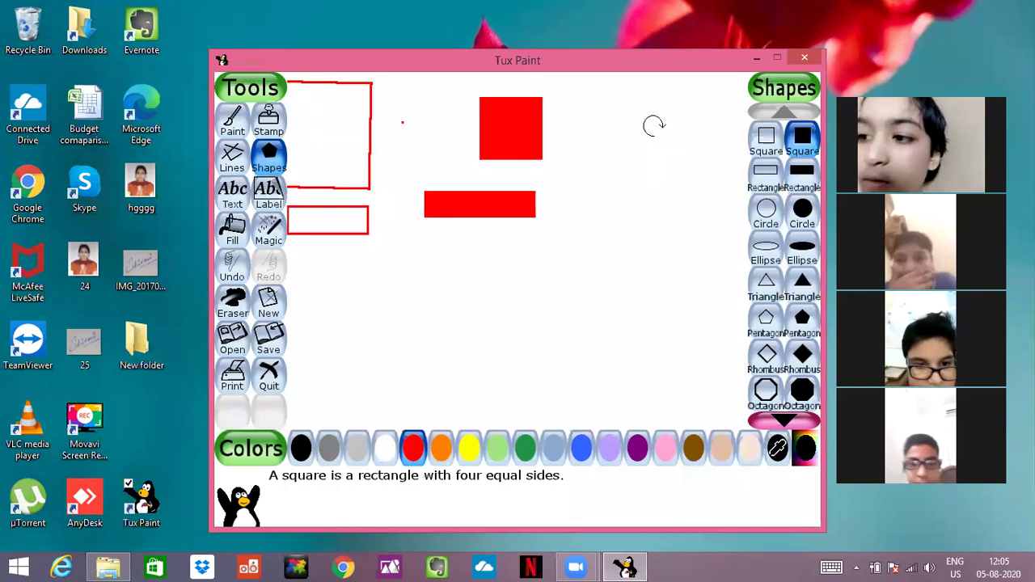
- Draw a filled red square rotated into a diamond beside the filled square, plus two upright red square outlines around the filled rectangle
{"action": "left_click_drag", "start_coordinate": [610, 127], "coordinate": [643, 160]}
{"action": "left_click", "coordinate": [774, 133]}
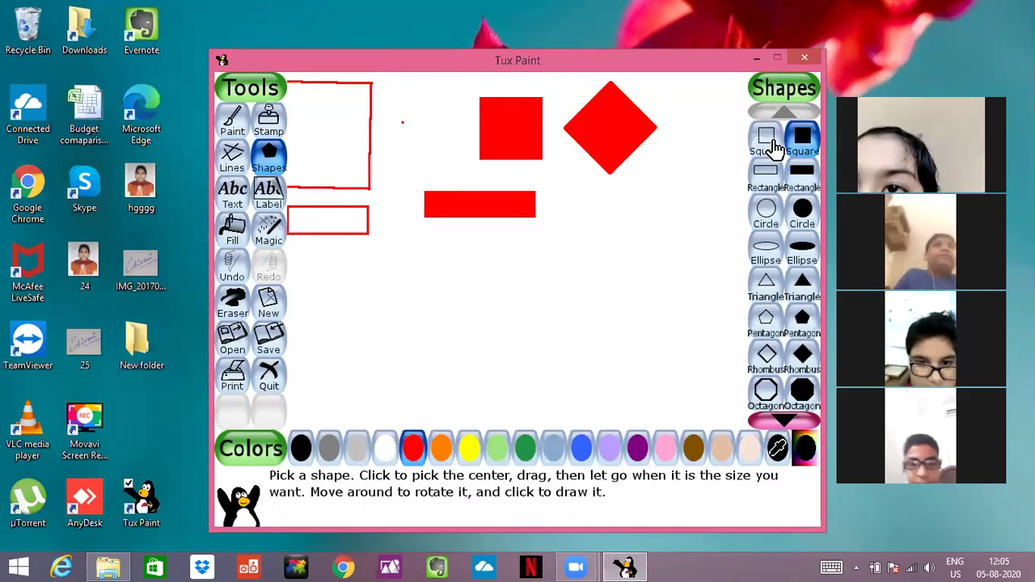
{"action": "left_click_drag", "start_coordinate": [577, 216], "coordinate": [587, 217]}
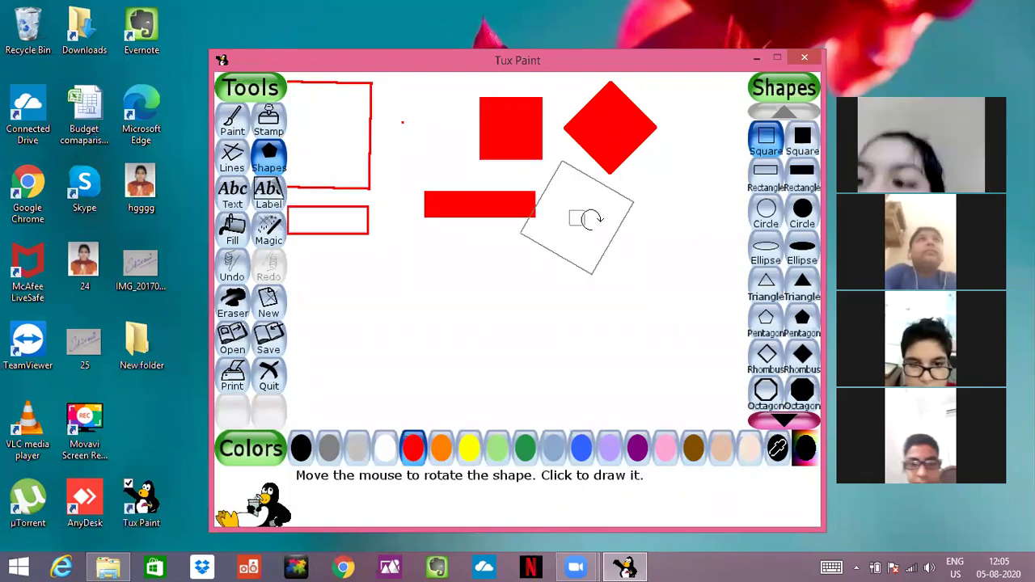
{"action": "left_click", "coordinate": [651, 199]}
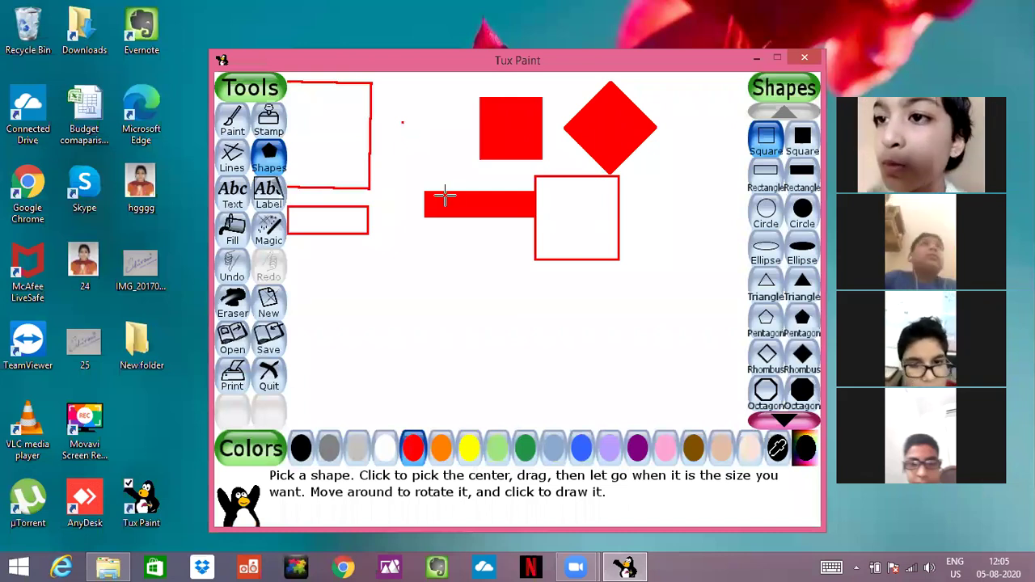
{"action": "left_click_drag", "start_coordinate": [441, 263], "coordinate": [458, 324]}
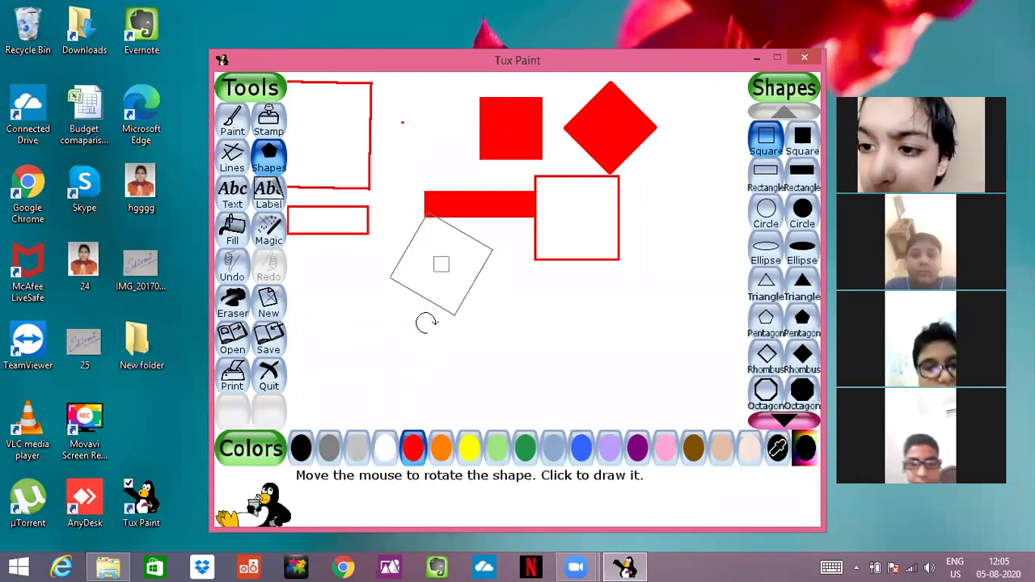
- Draw a red triangle outline below the square outlines, rotated so that one corner points right
{"action": "left_click", "coordinate": [763, 293]}
{"action": "left_click_drag", "start_coordinate": [552, 324], "coordinate": [599, 383]}
{"action": "left_click_drag", "start_coordinate": [598, 312], "coordinate": [597, 309]}
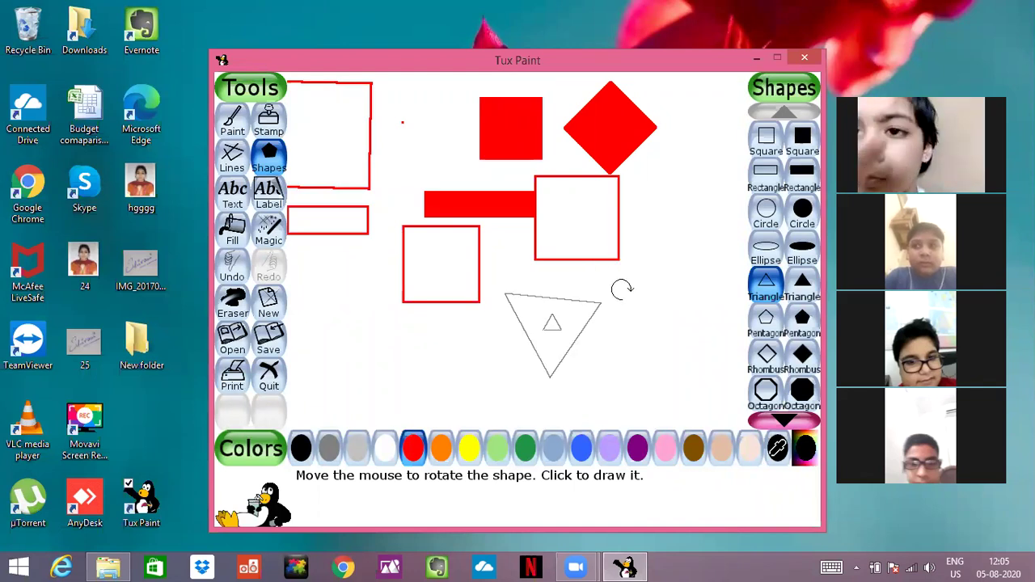
{"action": "left_click", "coordinate": [633, 262]}
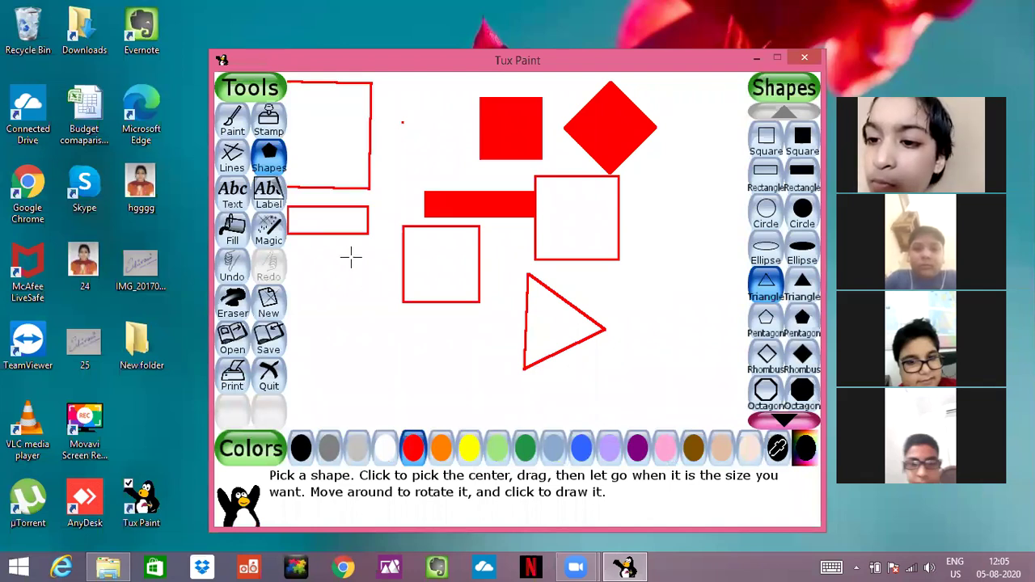
- Erase all the red shapes from the canvas with the largest square eraser, trying a smaller square eraser size before returning to the largest
{"action": "left_click", "coordinate": [241, 305]}
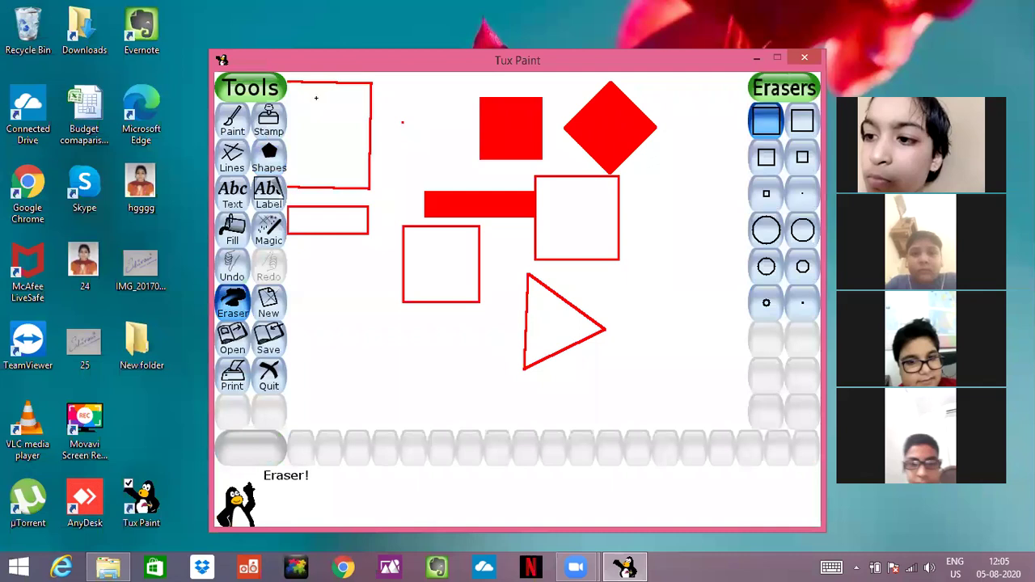
{"action": "left_click_drag", "start_coordinate": [327, 111], "coordinate": [327, 198]}
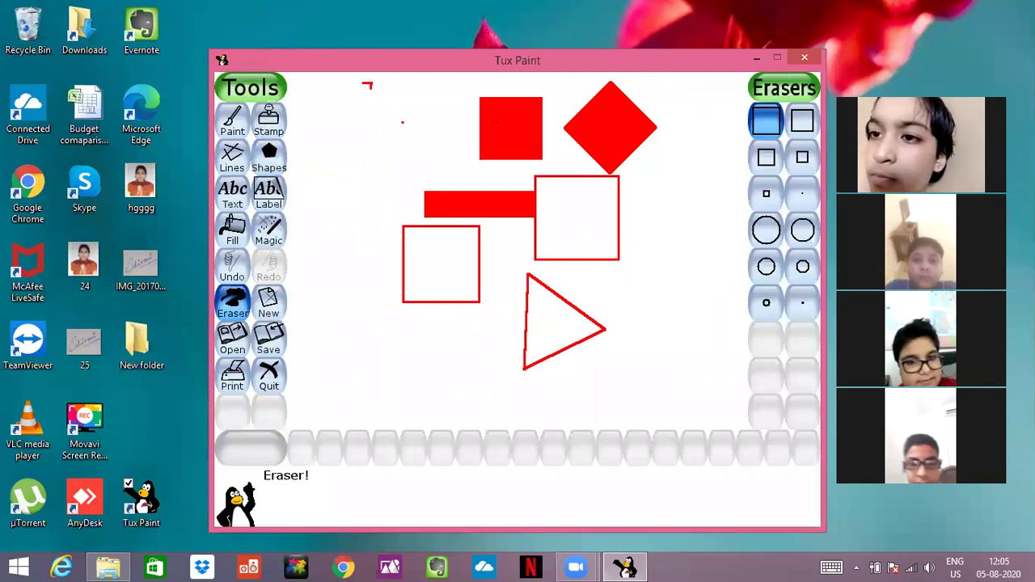
{"action": "left_click_drag", "start_coordinate": [596, 244], "coordinate": [489, 220]}
{"action": "left_click_drag", "start_coordinate": [491, 346], "coordinate": [533, 344]}
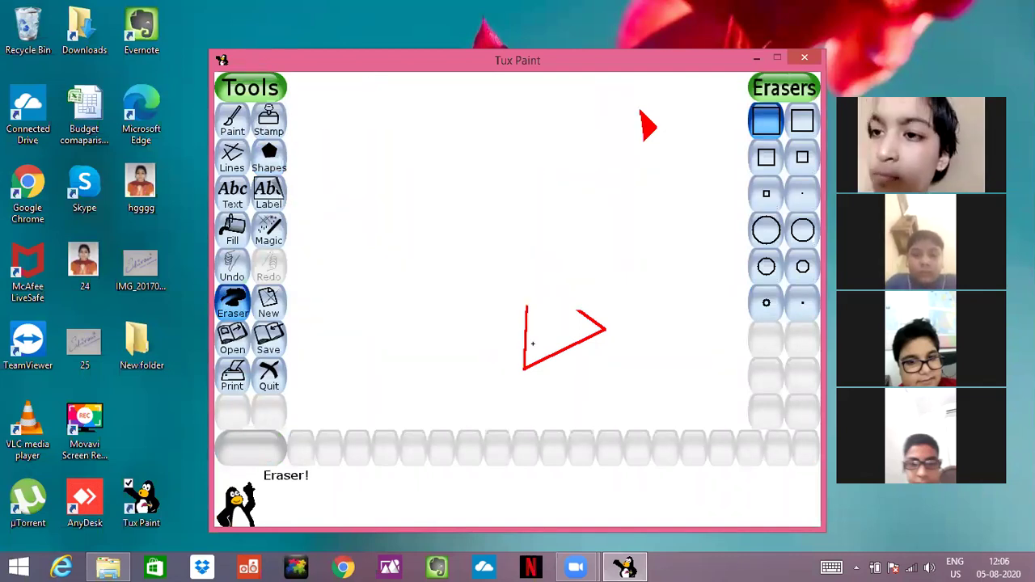
{"action": "left_click_drag", "start_coordinate": [582, 227], "coordinate": [602, 146]}
{"action": "left_click_drag", "start_coordinate": [698, 153], "coordinate": [598, 154]}
{"action": "left_click", "coordinate": [766, 193]}
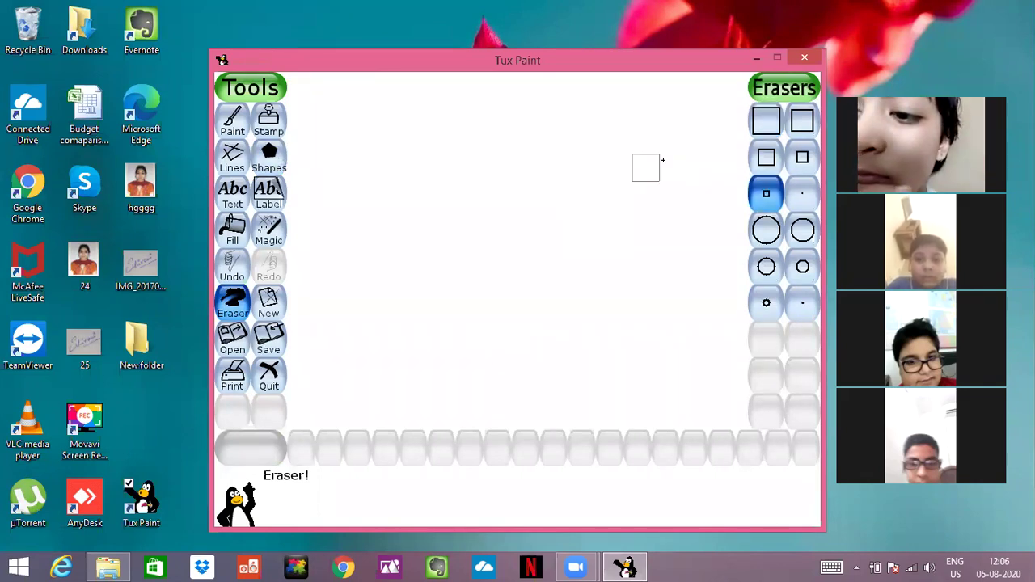
{"action": "left_click", "coordinate": [766, 119]}
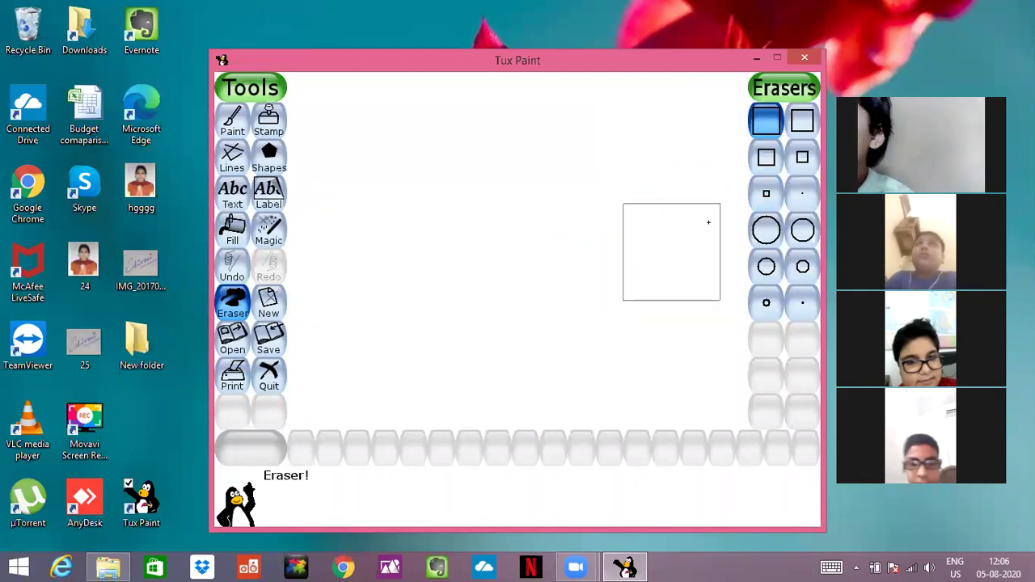
- Draw a short diagonal line with the red triangle brush near the canvas's upper-left corner and erase it with the largest square eraser
{"action": "left_click", "coordinate": [232, 156]}
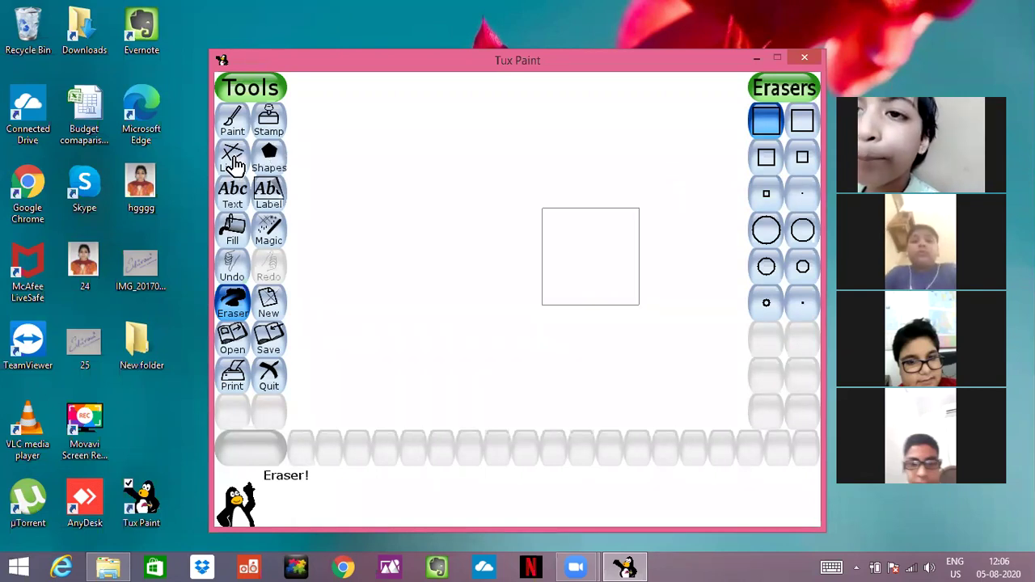
{"action": "left_click_drag", "start_coordinate": [340, 122], "coordinate": [370, 212]}
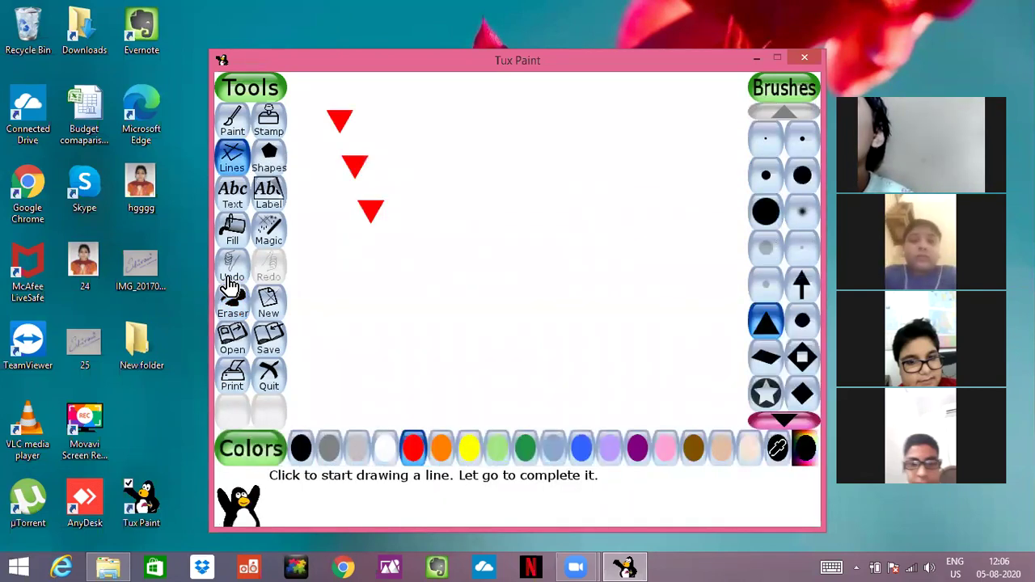
{"action": "left_click", "coordinate": [231, 307]}
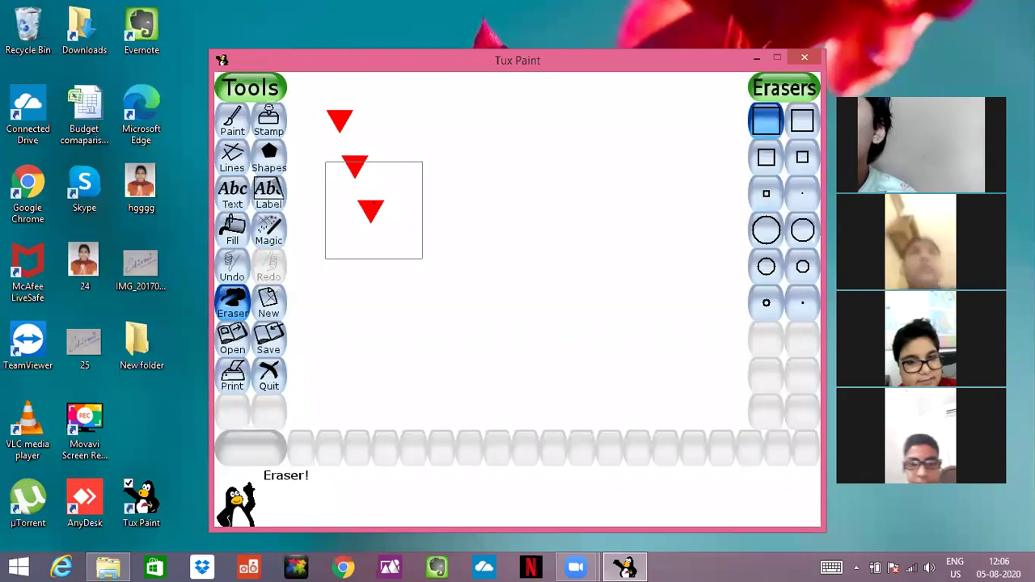
{"action": "mouse_move", "coordinate": [355, 151]}
{"action": "left_mouse_down"}
{"action": "mouse_move", "coordinate": [430, 323]}
{"action": "mouse_move", "coordinate": [431, 234]}
{"action": "left_mouse_up"}
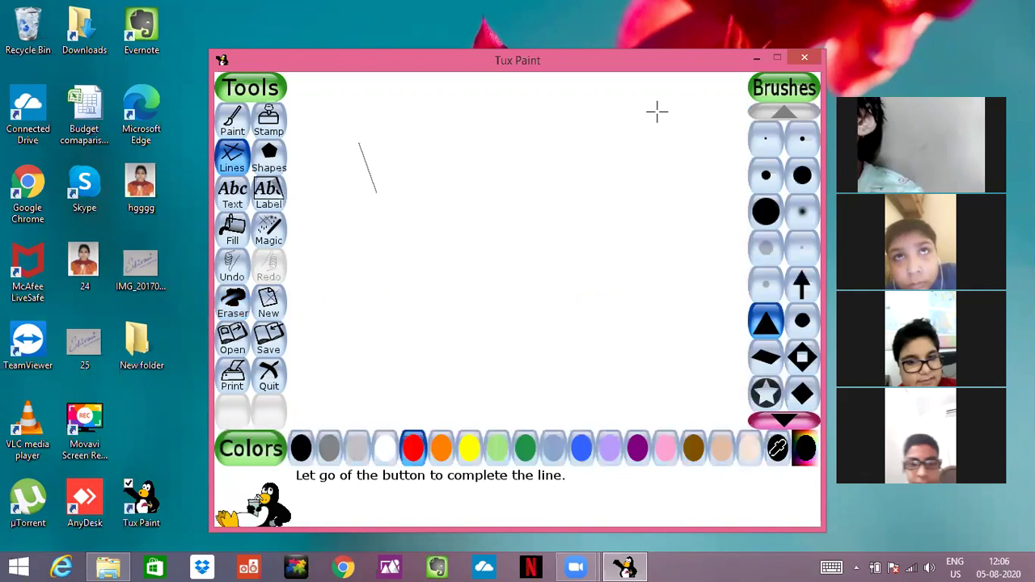
- Draw several crossing straight lines across the canvas with the red triangle brush
{"action": "left_click_drag", "start_coordinate": [655, 108], "coordinate": [358, 337]}
{"action": "left_click_drag", "start_coordinate": [503, 109], "coordinate": [539, 243]}
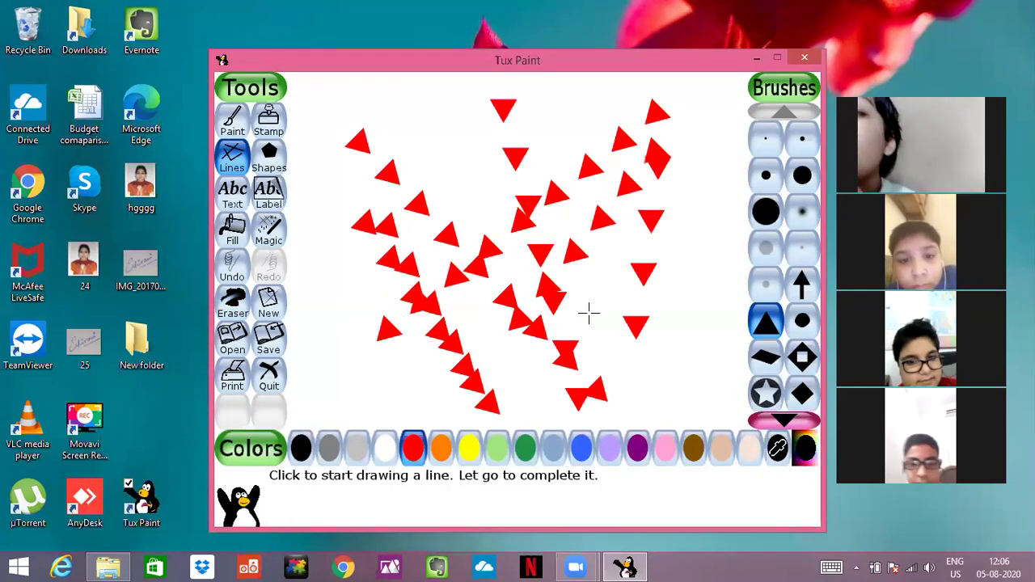
{"action": "left_click_drag", "start_coordinate": [589, 313], "coordinate": [587, 307]}
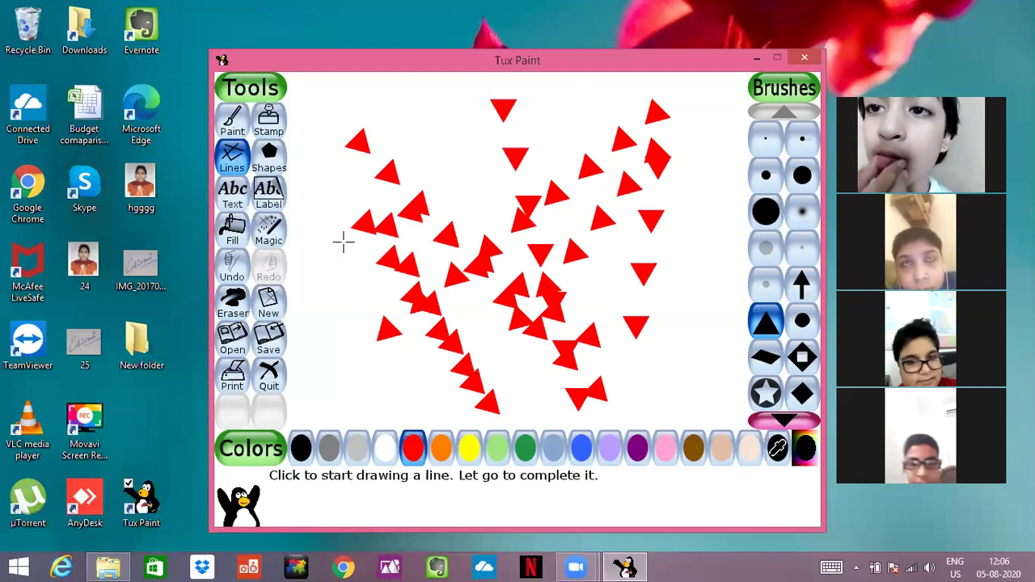
- Start a new drawing from the fish outline picture without saving the current one
{"action": "left_click", "coordinate": [270, 315]}
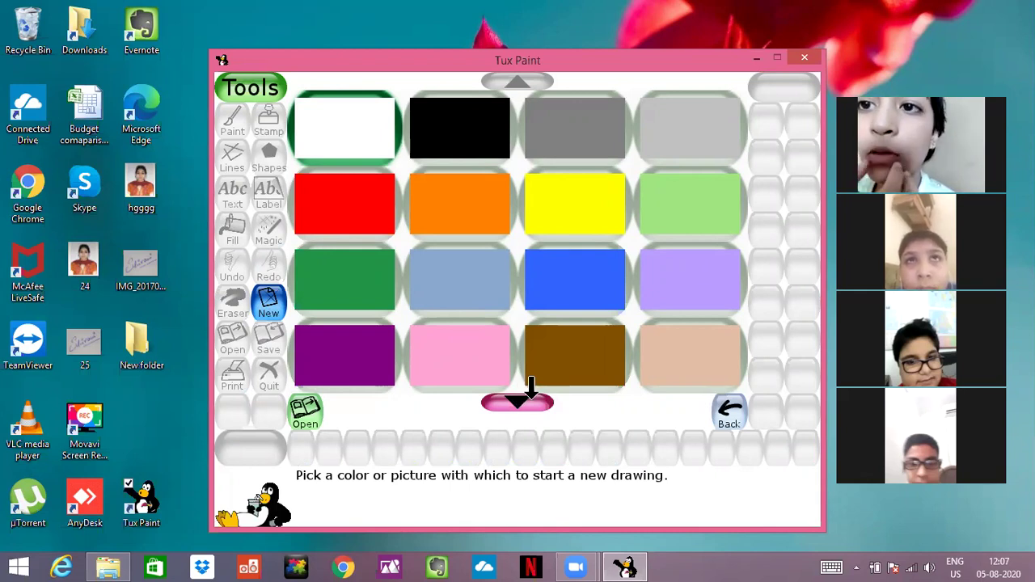
{"action": "scroll", "coordinate": [524, 396], "scroll_direction": "down", "scroll_amount": 2}
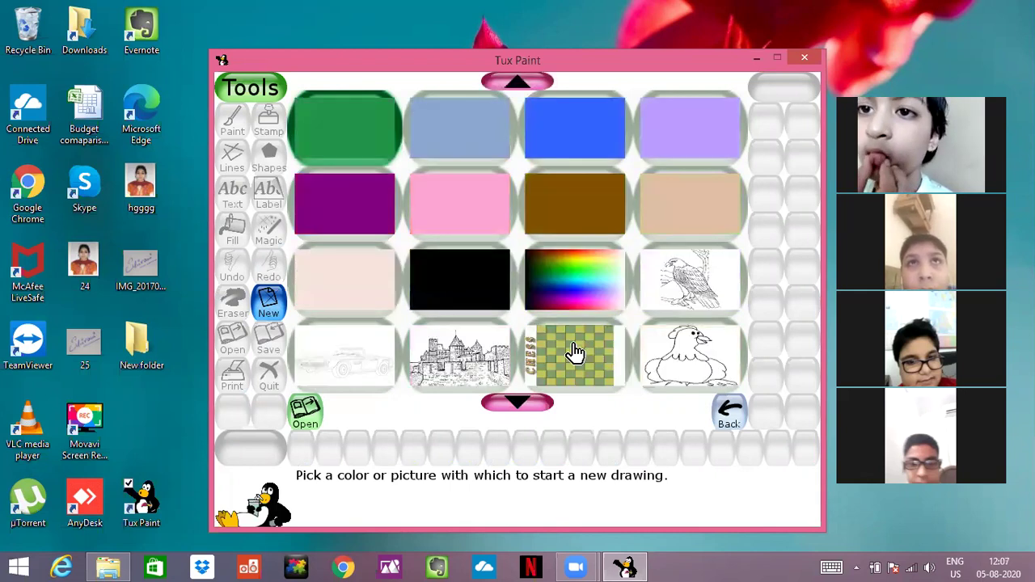
{"action": "scroll", "coordinate": [671, 242], "scroll_direction": "down", "scroll_amount": 1}
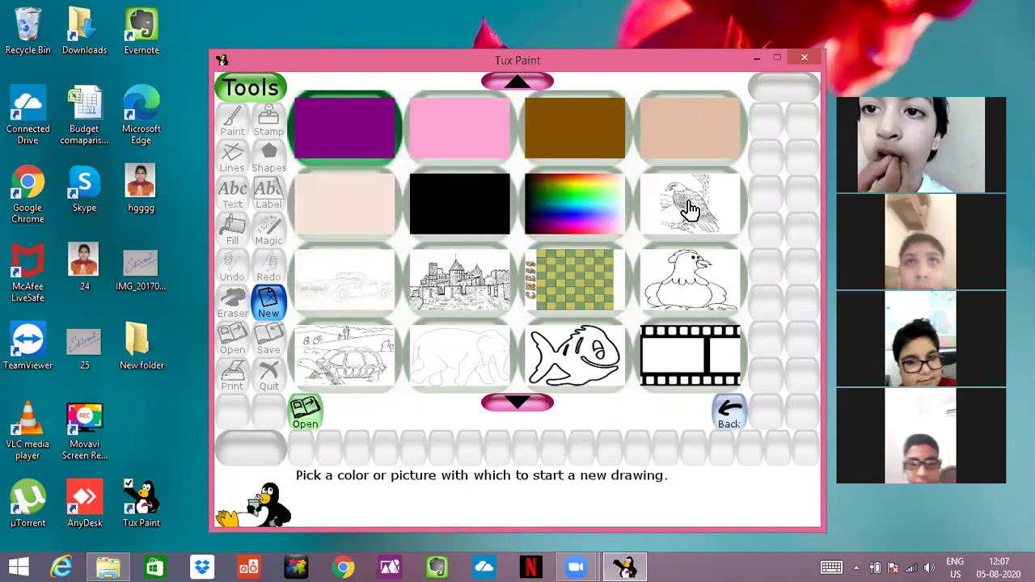
{"action": "left_click", "coordinate": [581, 364]}
{"action": "left_click", "coordinate": [305, 415]}
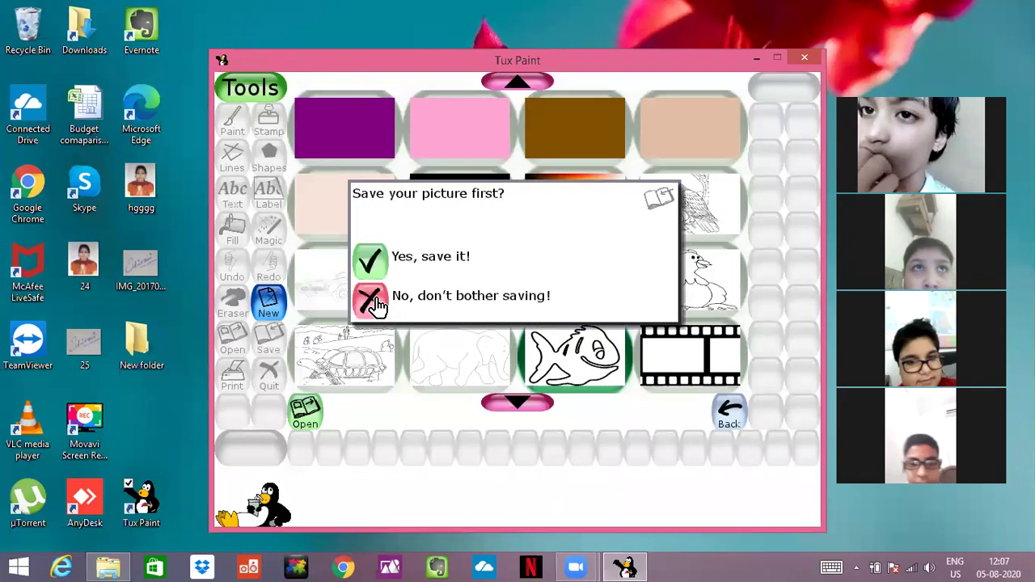
{"action": "left_click", "coordinate": [366, 301]}
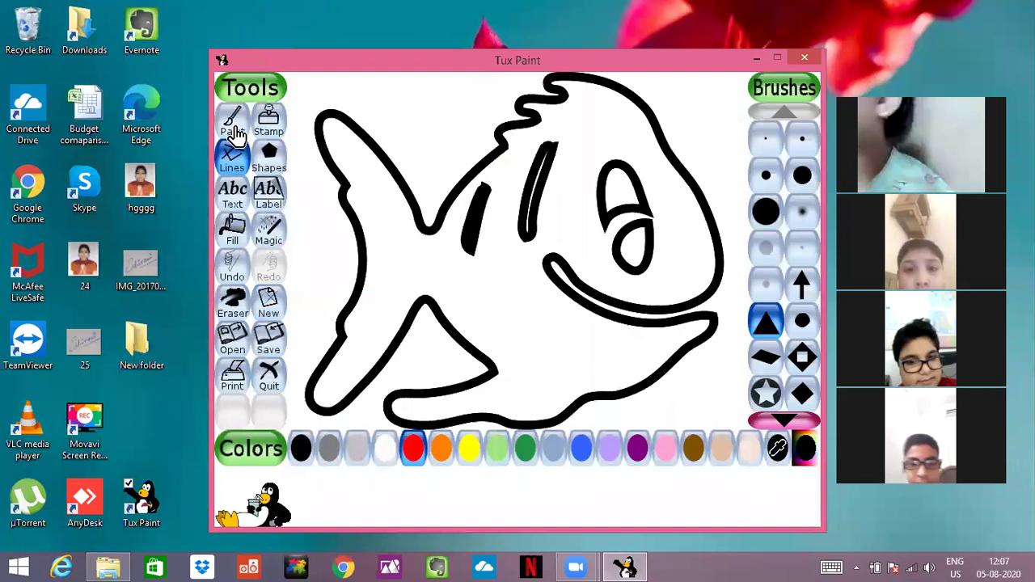
- Paint a red patch in the middle of the fish's body with the triangle brush and the largest round brush
{"action": "mouse_move", "coordinate": [518, 274]}
{"action": "left_mouse_down"}
{"action": "mouse_move", "coordinate": [521, 313]}
{"action": "mouse_move", "coordinate": [495, 255]}
{"action": "left_mouse_up"}
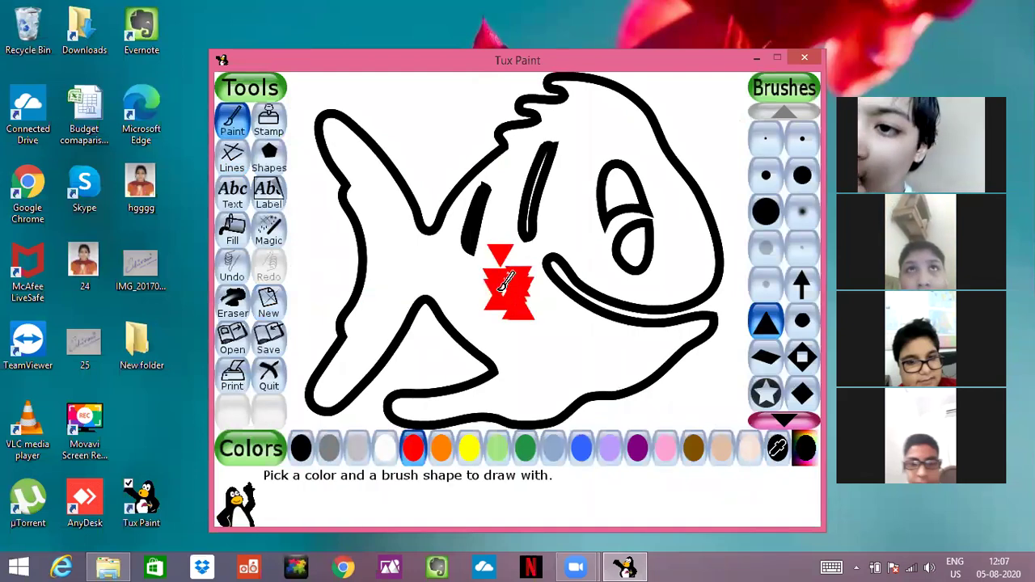
{"action": "left_click", "coordinate": [766, 215]}
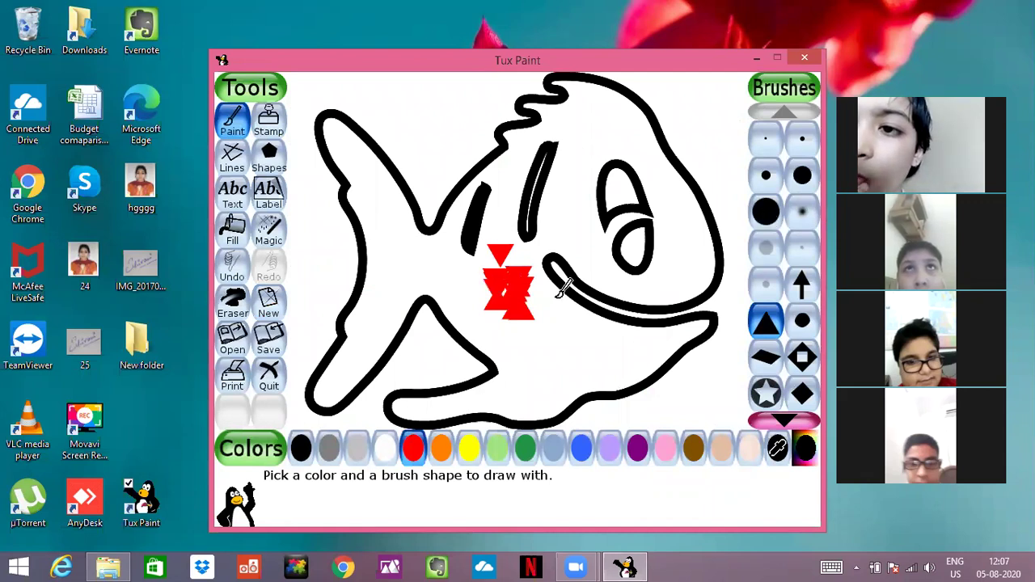
{"action": "left_click_drag", "start_coordinate": [508, 279], "coordinate": [530, 300]}
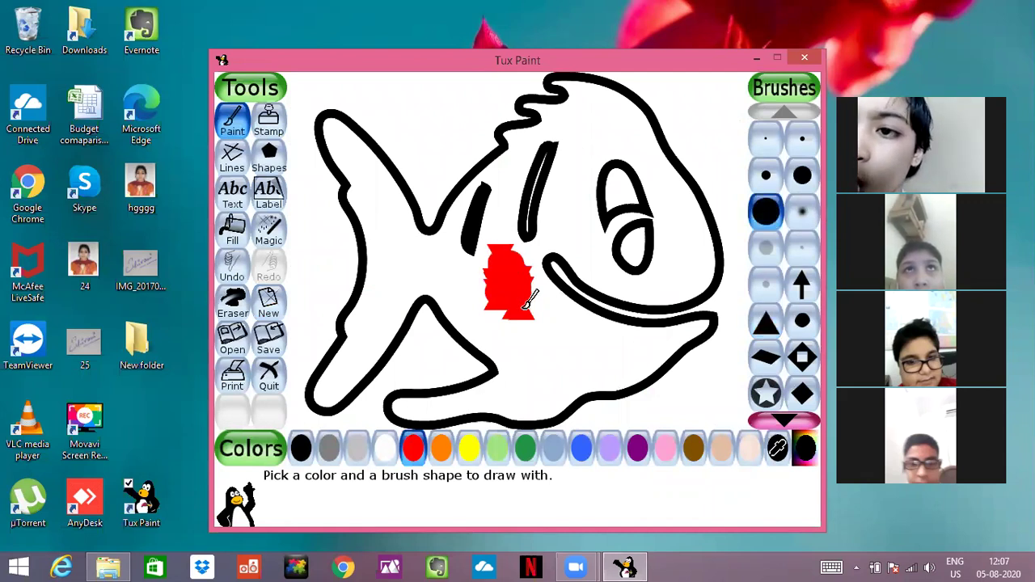
{"action": "mouse_move", "coordinate": [495, 259]}
{"action": "left_mouse_down"}
{"action": "mouse_move", "coordinate": [521, 327]}
{"action": "mouse_move", "coordinate": [534, 318]}
{"action": "left_mouse_up"}
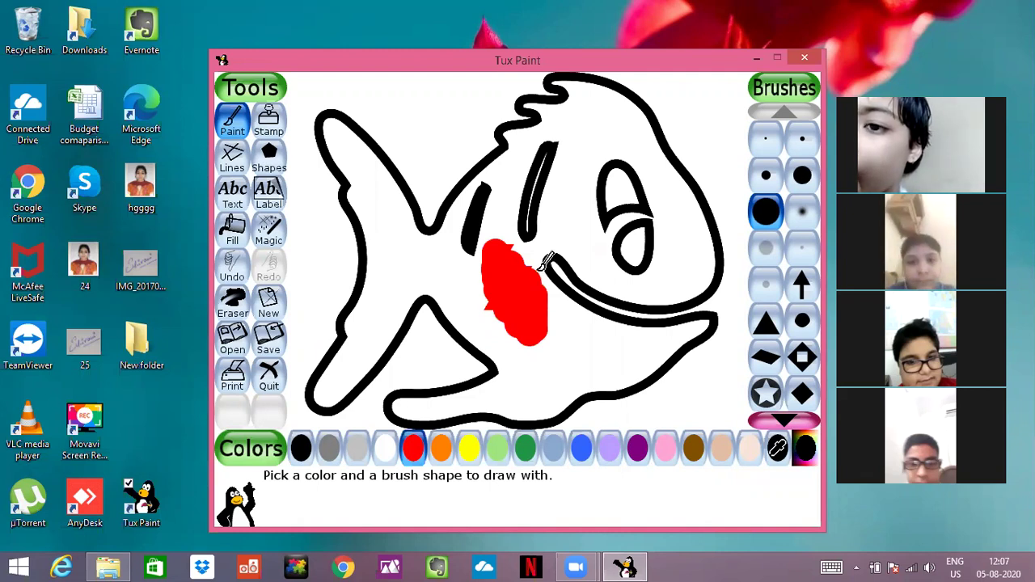
{"action": "mouse_move", "coordinate": [500, 265]}
{"action": "left_mouse_down"}
{"action": "mouse_move", "coordinate": [508, 328]}
{"action": "mouse_move", "coordinate": [530, 298]}
{"action": "left_mouse_up"}
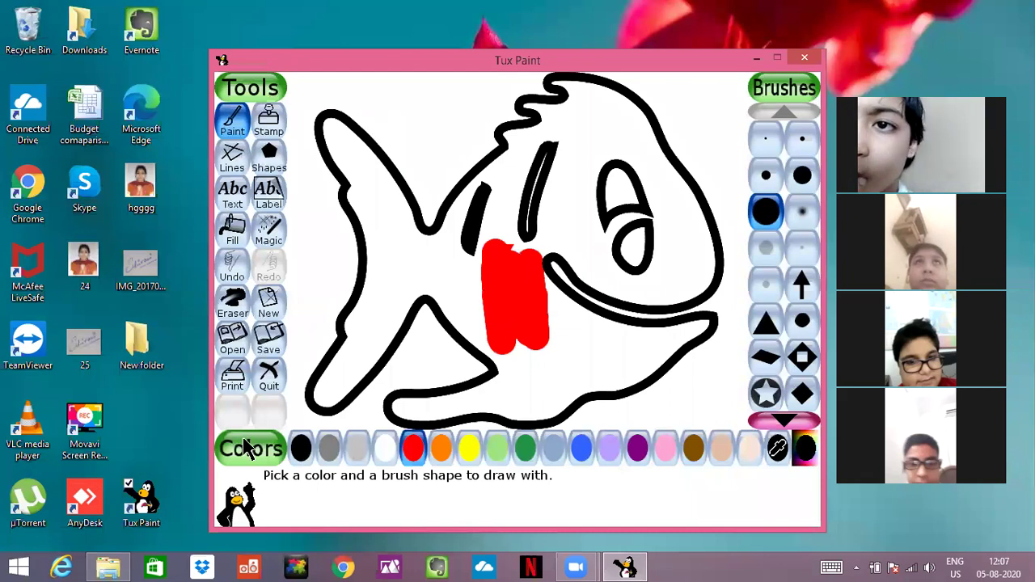
- Start a new blank white drawing without saving the fish picture
{"action": "left_click", "coordinate": [267, 303]}
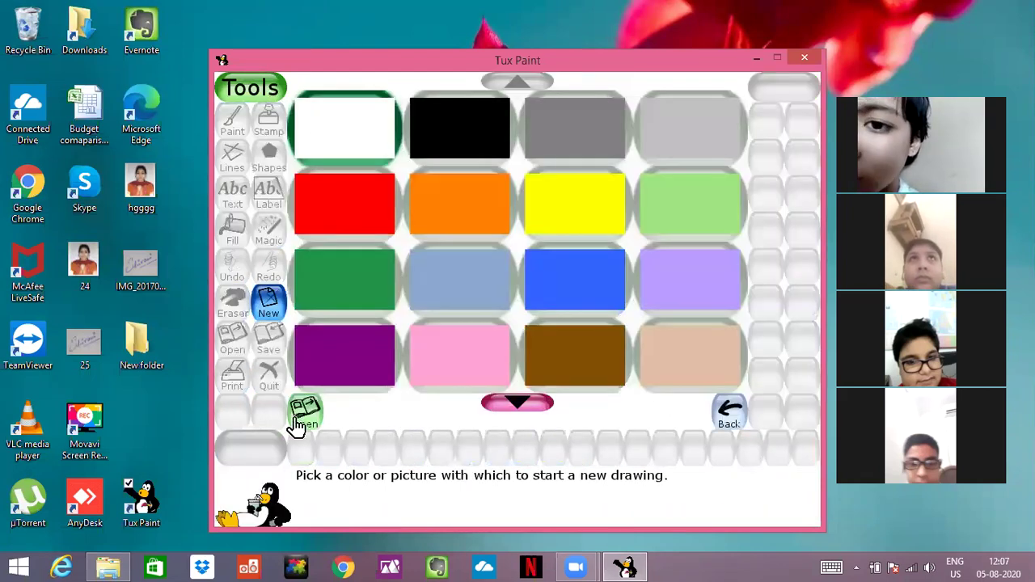
{"action": "left_click", "coordinate": [470, 306]}
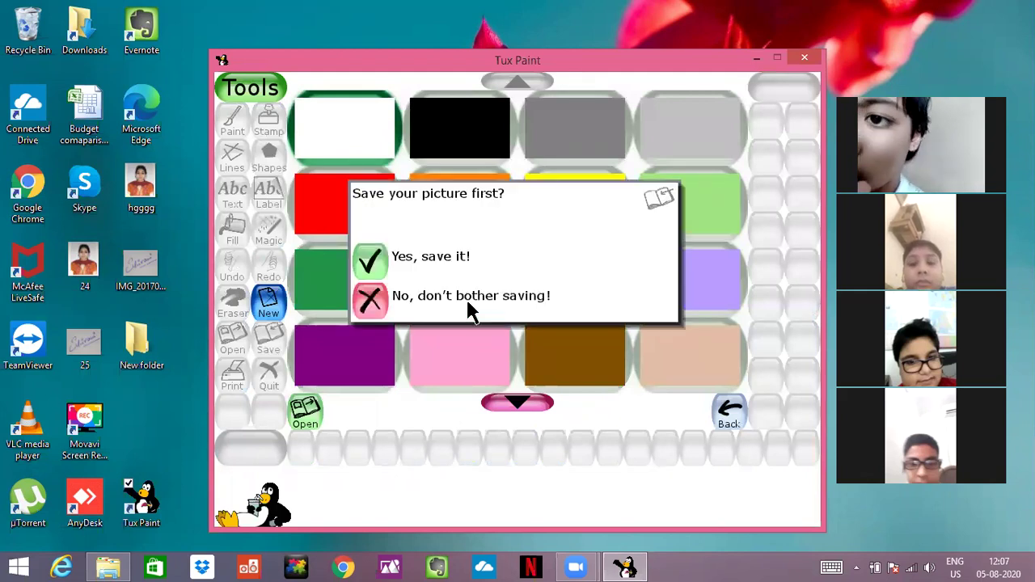
{"action": "left_click", "coordinate": [371, 301]}
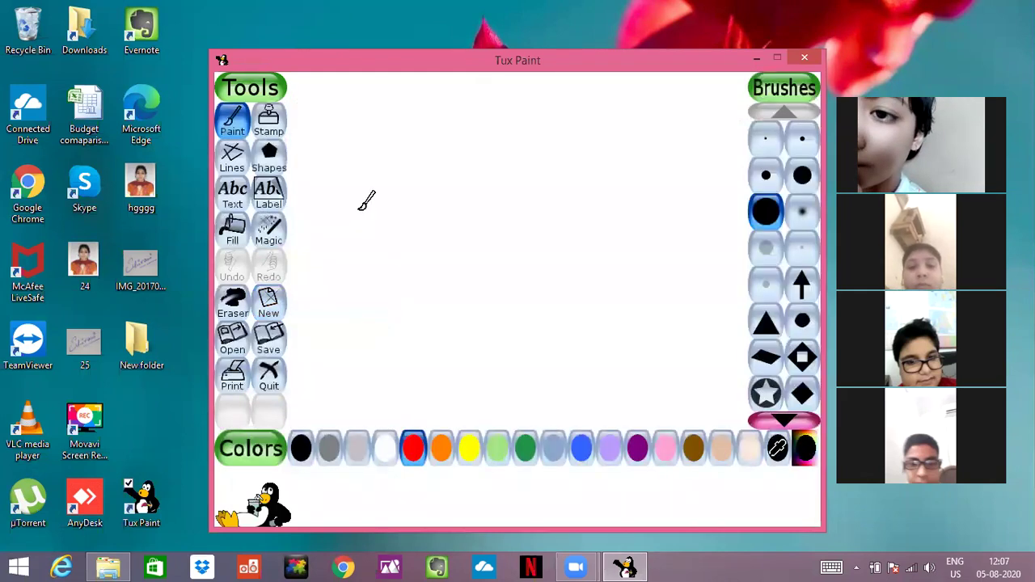
- Paint the word TUX in large red letters across the upper part of the canvas with the largest round brush
{"action": "left_click_drag", "start_coordinate": [306, 115], "coordinate": [439, 115]}
{"action": "left_click_drag", "start_coordinate": [368, 133], "coordinate": [367, 211]}
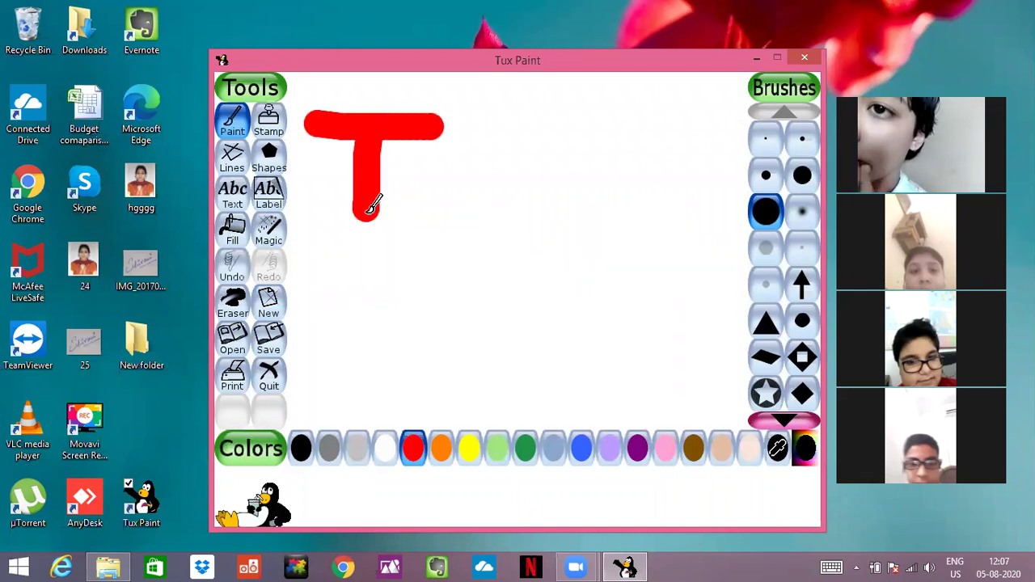
{"action": "left_click_drag", "start_coordinate": [465, 137], "coordinate": [522, 129]}
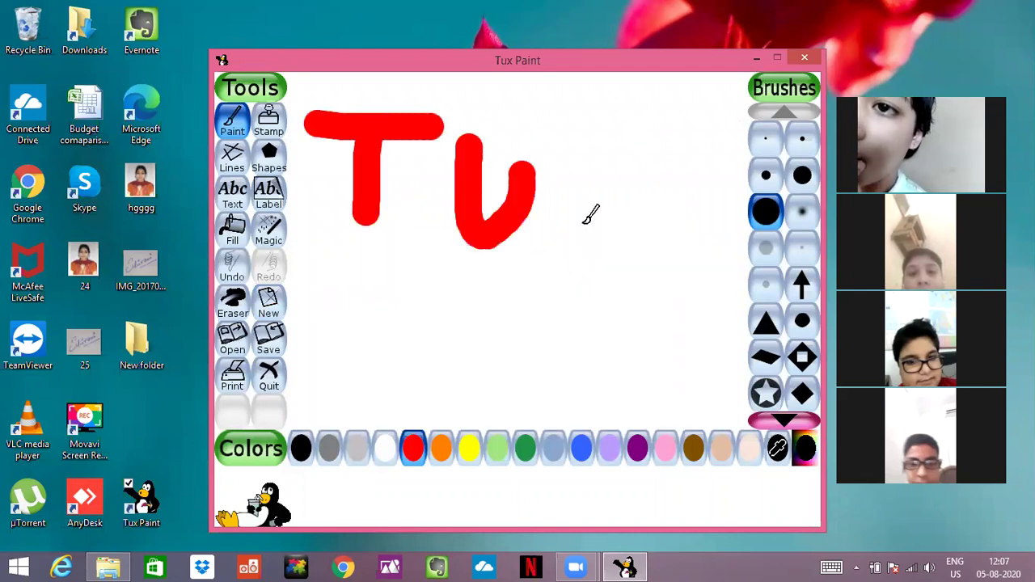
{"action": "left_click_drag", "start_coordinate": [589, 213], "coordinate": [635, 125]}
{"action": "left_click_drag", "start_coordinate": [612, 208], "coordinate": [576, 239]}
{"action": "left_click_drag", "start_coordinate": [575, 134], "coordinate": [647, 230]}
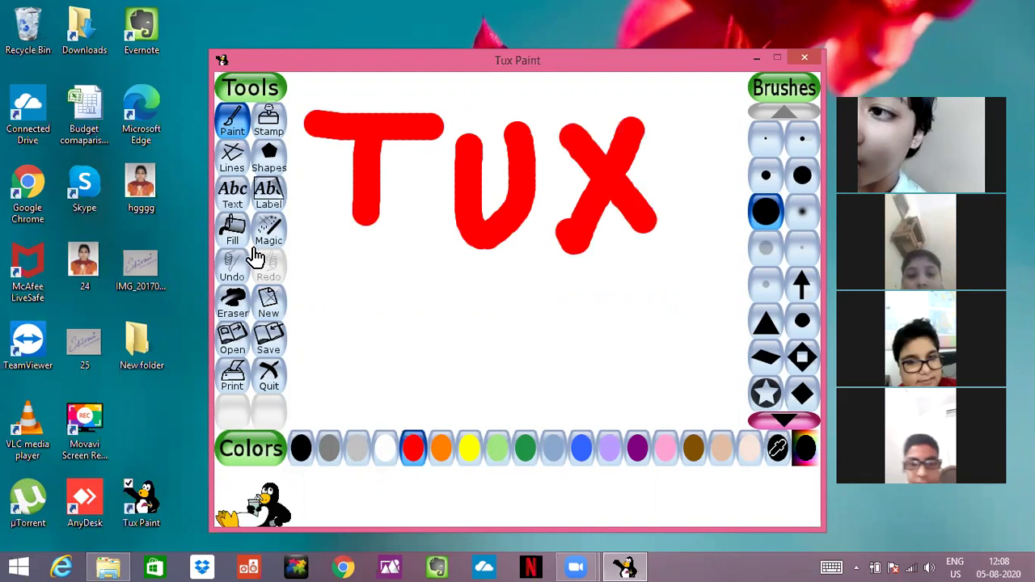
- Apply the Drip magic effect along the lower edges of the letters T, U and X
{"action": "left_click", "coordinate": [278, 243]}
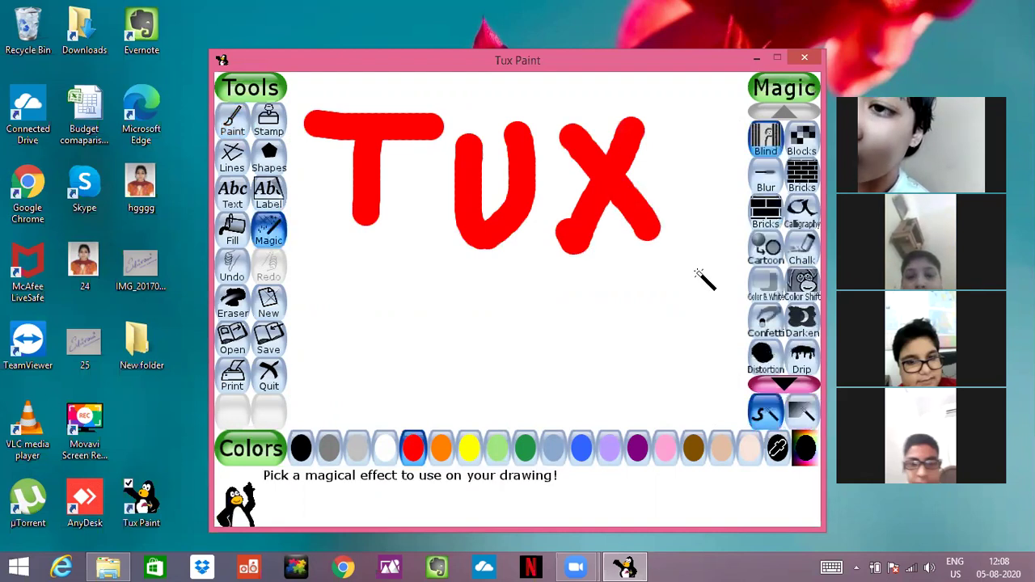
{"action": "left_click", "coordinate": [801, 364]}
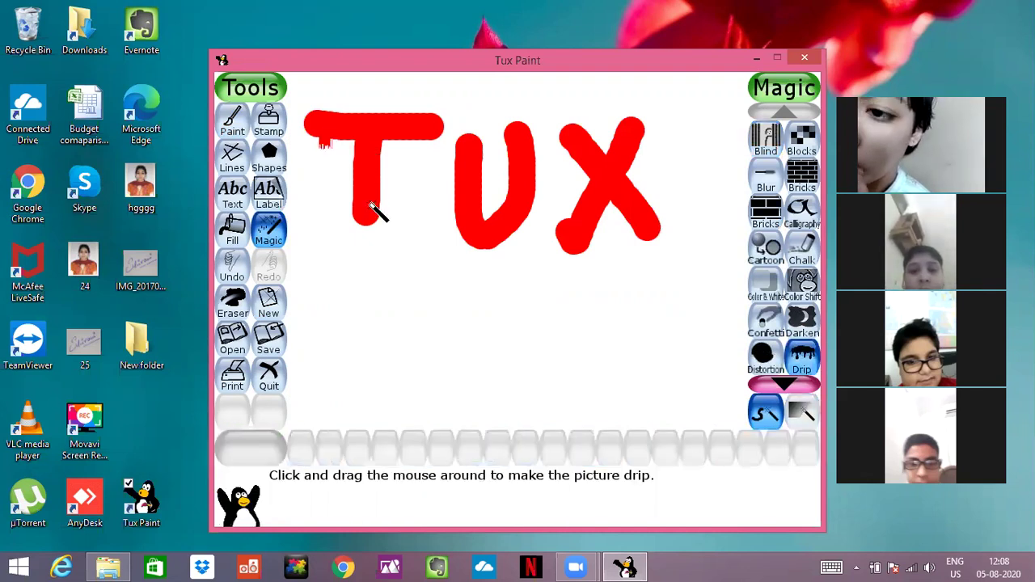
{"action": "mouse_move", "coordinate": [374, 208]}
{"action": "left_mouse_down"}
{"action": "mouse_move", "coordinate": [363, 219]}
{"action": "mouse_move", "coordinate": [362, 139]}
{"action": "mouse_move", "coordinate": [410, 138]}
{"action": "mouse_move", "coordinate": [445, 153]}
{"action": "mouse_move", "coordinate": [489, 250]}
{"action": "mouse_move", "coordinate": [515, 222]}
{"action": "mouse_move", "coordinate": [596, 237]}
{"action": "mouse_move", "coordinate": [628, 216]}
{"action": "mouse_move", "coordinate": [659, 248]}
{"action": "mouse_move", "coordinate": [606, 207]}
{"action": "mouse_move", "coordinate": [649, 161]}
{"action": "mouse_move", "coordinate": [651, 138]}
{"action": "mouse_move", "coordinate": [568, 158]}
{"action": "mouse_move", "coordinate": [585, 157]}
{"action": "mouse_move", "coordinate": [628, 308]}
{"action": "mouse_move", "coordinate": [504, 203]}
{"action": "mouse_move", "coordinate": [525, 207]}
{"action": "mouse_move", "coordinate": [523, 265]}
{"action": "mouse_move", "coordinate": [532, 189]}
{"action": "mouse_move", "coordinate": [525, 223]}
{"action": "left_mouse_up"}
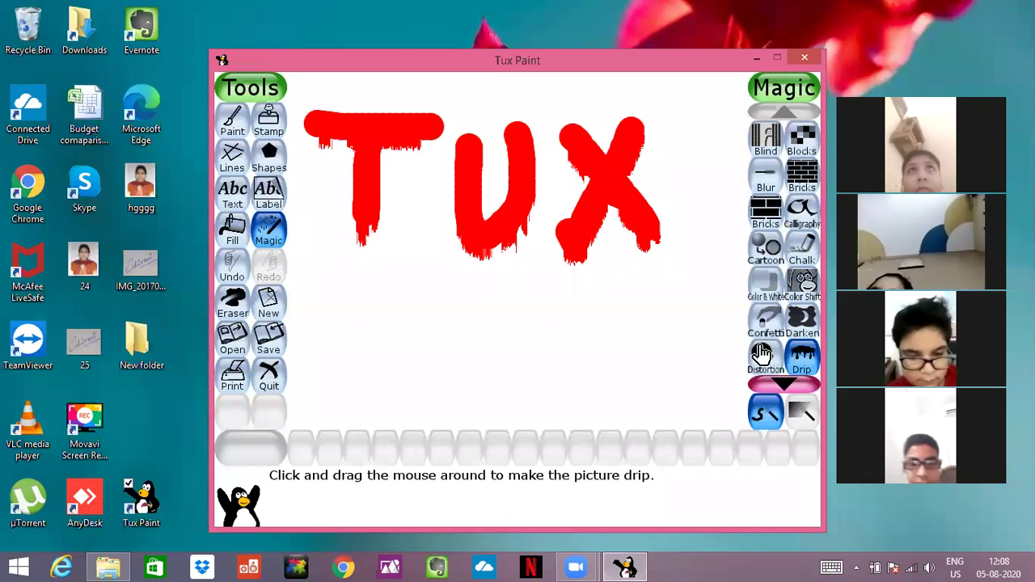
- Draw a red rhombus outline below the letter T, standing upright on one corner
{"action": "left_click", "coordinate": [269, 155]}
{"action": "left_click", "coordinate": [766, 356]}
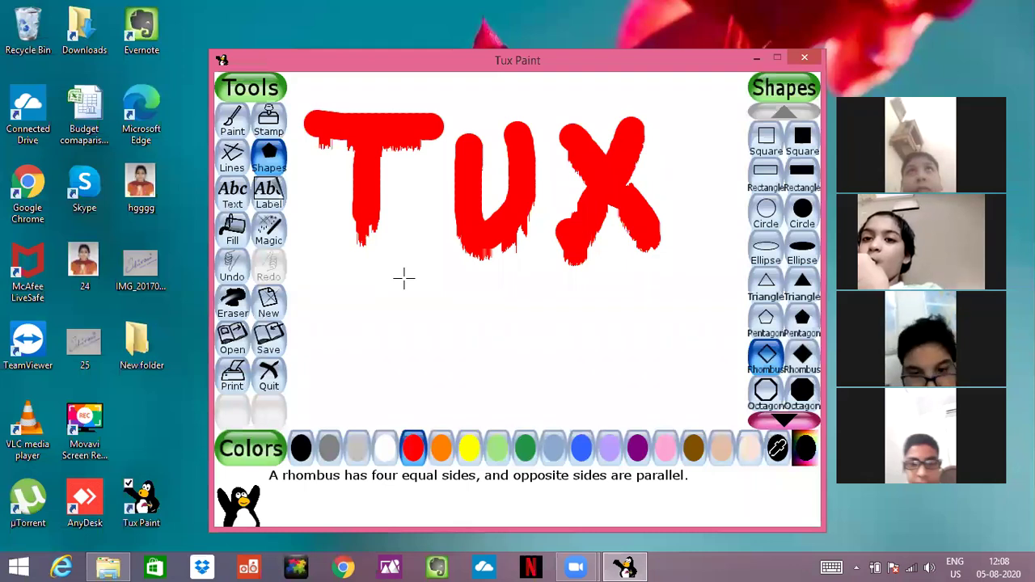
{"action": "left_click_drag", "start_coordinate": [406, 279], "coordinate": [465, 274]}
{"action": "left_click", "coordinate": [283, 236]}
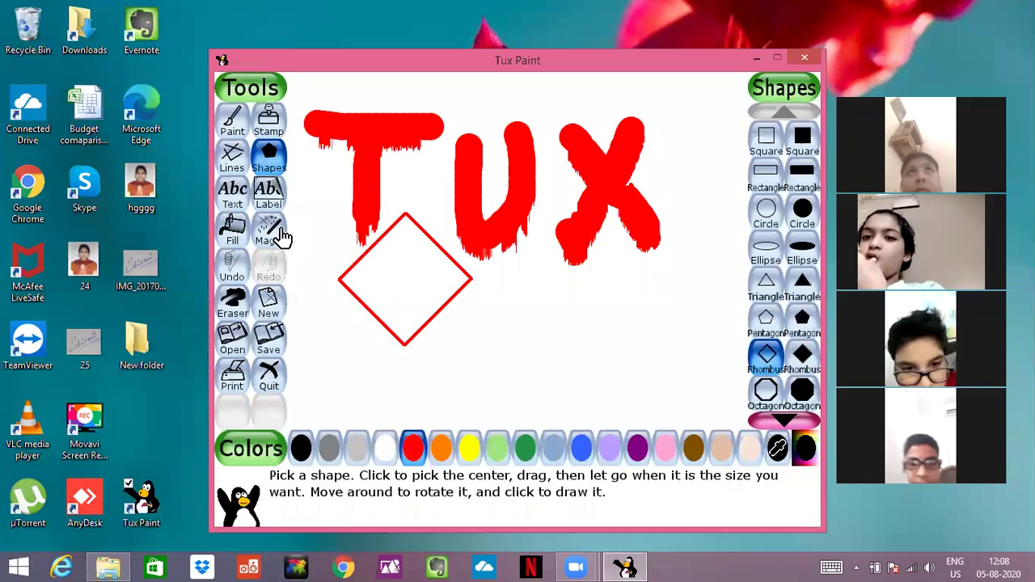
- Apply the Edges magic effect over the rhombus and the letters T, U and X to turn them into traced outlines
{"action": "left_click", "coordinate": [281, 235]}
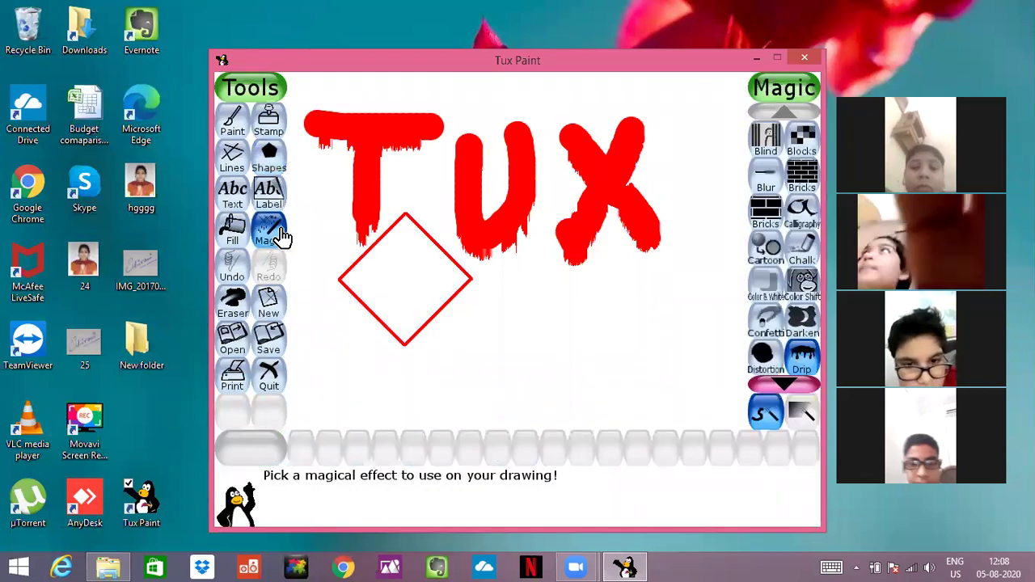
{"action": "left_click", "coordinate": [782, 380]}
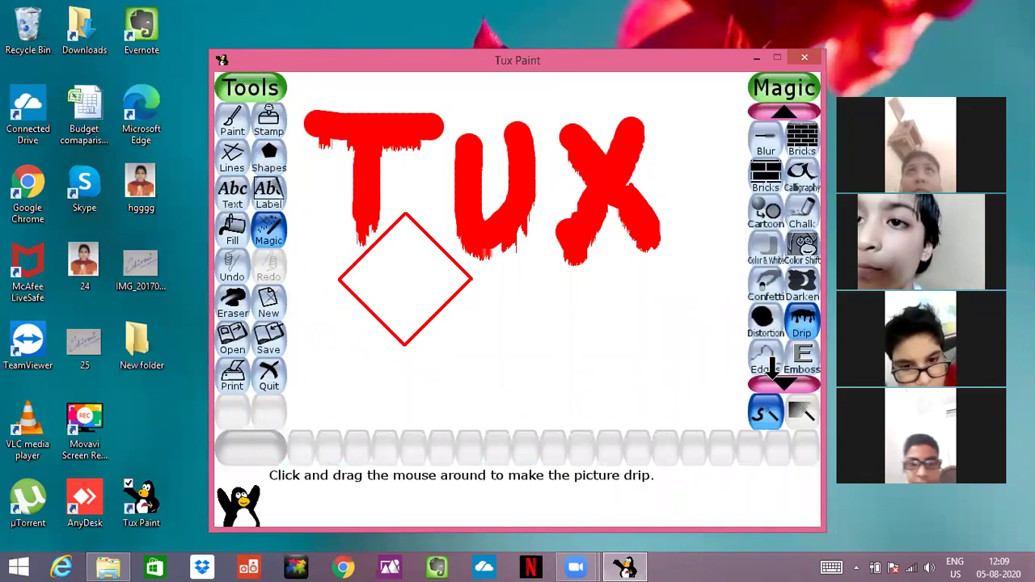
{"action": "mouse_move", "coordinate": [344, 275]}
{"action": "left_mouse_down"}
{"action": "mouse_move", "coordinate": [398, 334]}
{"action": "mouse_move", "coordinate": [425, 334]}
{"action": "mouse_move", "coordinate": [474, 281]}
{"action": "mouse_move", "coordinate": [414, 218]}
{"action": "mouse_move", "coordinate": [368, 242]}
{"action": "mouse_move", "coordinate": [340, 282]}
{"action": "mouse_move", "coordinate": [366, 230]}
{"action": "mouse_move", "coordinate": [368, 138]}
{"action": "mouse_move", "coordinate": [427, 137]}
{"action": "mouse_move", "coordinate": [367, 142]}
{"action": "mouse_move", "coordinate": [308, 117]}
{"action": "mouse_move", "coordinate": [372, 121]}
{"action": "left_mouse_up"}
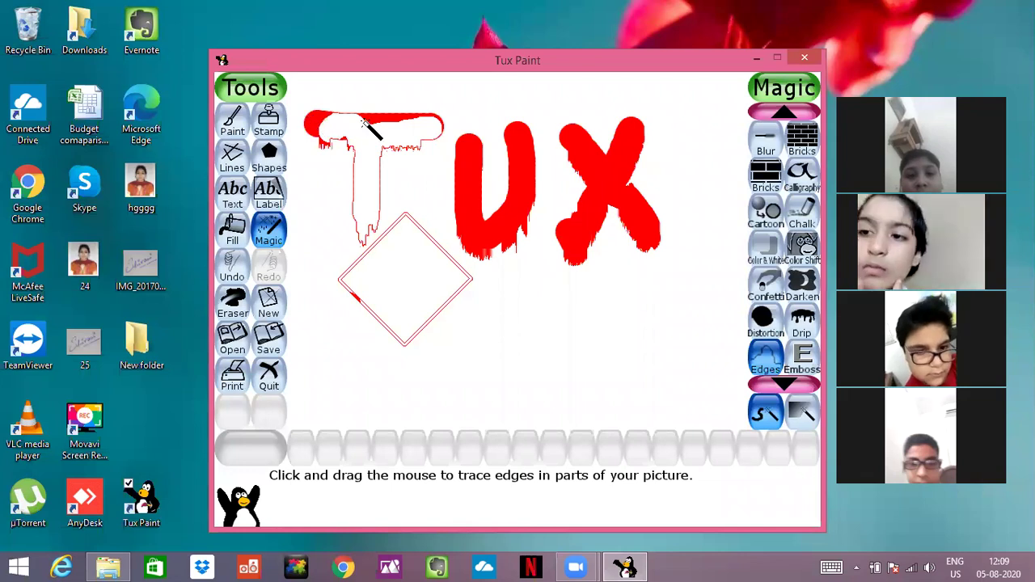
{"action": "mouse_move", "coordinate": [483, 233]}
{"action": "left_mouse_down"}
{"action": "mouse_move", "coordinate": [453, 169]}
{"action": "mouse_move", "coordinate": [474, 133]}
{"action": "mouse_move", "coordinate": [499, 242]}
{"action": "mouse_move", "coordinate": [520, 209]}
{"action": "mouse_move", "coordinate": [499, 229]}
{"action": "mouse_move", "coordinate": [507, 194]}
{"action": "mouse_move", "coordinate": [533, 184]}
{"action": "mouse_move", "coordinate": [519, 134]}
{"action": "mouse_move", "coordinate": [524, 168]}
{"action": "mouse_move", "coordinate": [499, 138]}
{"action": "left_mouse_up"}
{"action": "mouse_move", "coordinate": [600, 215]}
{"action": "left_mouse_down"}
{"action": "mouse_move", "coordinate": [561, 230]}
{"action": "mouse_move", "coordinate": [591, 234]}
{"action": "mouse_move", "coordinate": [602, 186]}
{"action": "mouse_move", "coordinate": [642, 218]}
{"action": "mouse_move", "coordinate": [618, 197]}
{"action": "mouse_move", "coordinate": [629, 231]}
{"action": "mouse_move", "coordinate": [608, 202]}
{"action": "mouse_move", "coordinate": [636, 133]}
{"action": "mouse_move", "coordinate": [622, 127]}
{"action": "mouse_move", "coordinate": [575, 192]}
{"action": "mouse_move", "coordinate": [563, 158]}
{"action": "mouse_move", "coordinate": [596, 203]}
{"action": "left_mouse_up"}
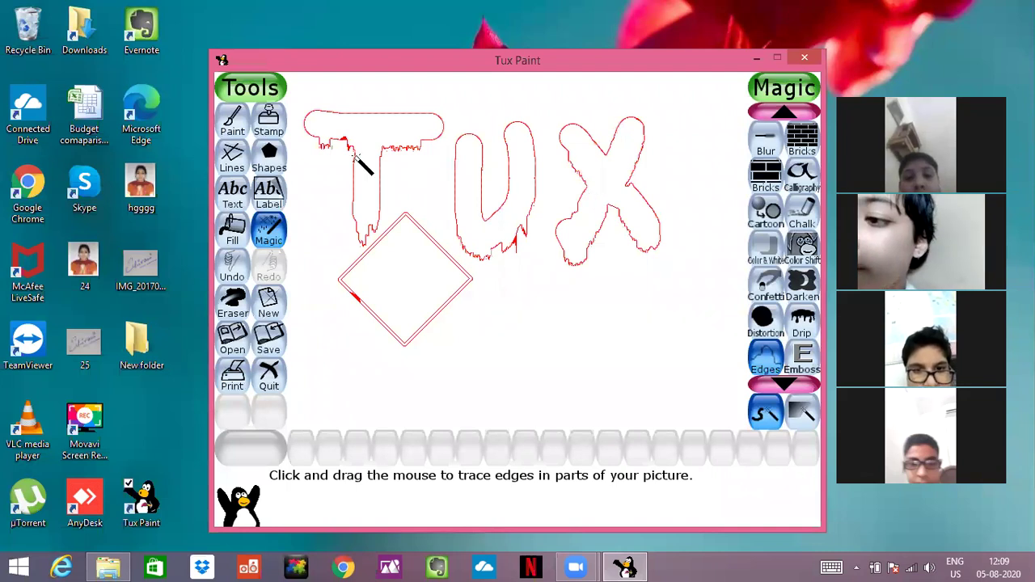